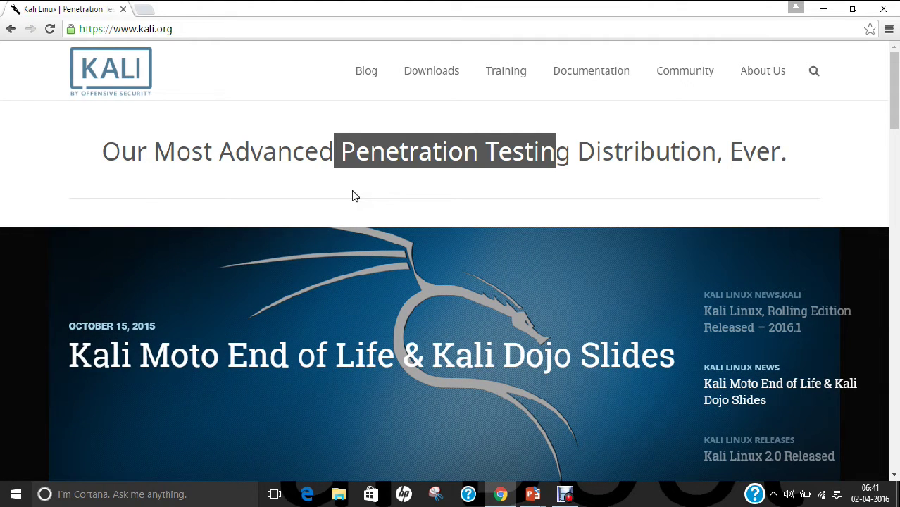
Step: Download the Kali Linux 64 bit ISO (kali-linux-2016.1-amd64.iso) from the kali.org downloads page
click(354, 148)
mouse_move(440, 80)
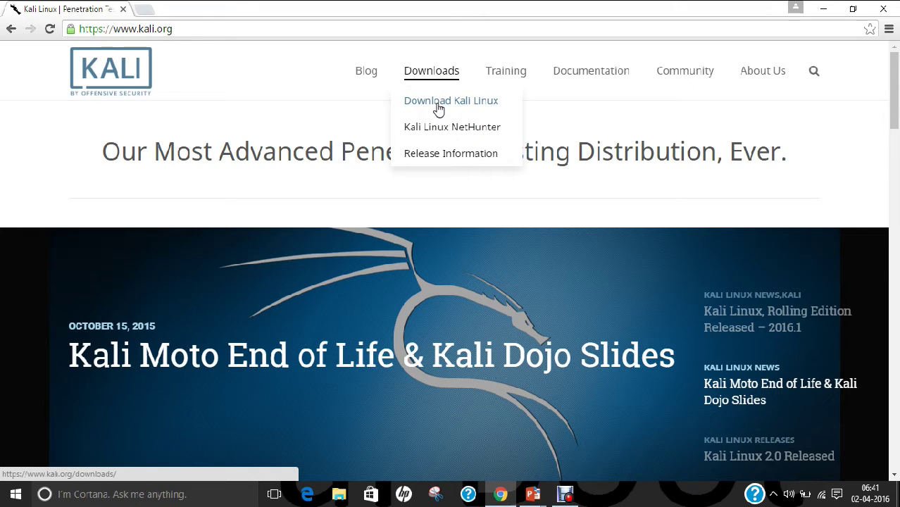
click(438, 103)
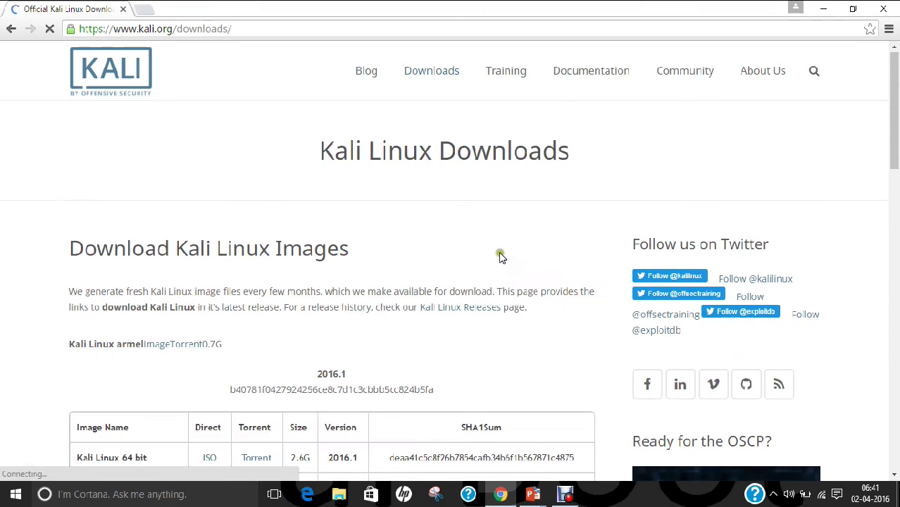
scroll(499, 258, down, 2)
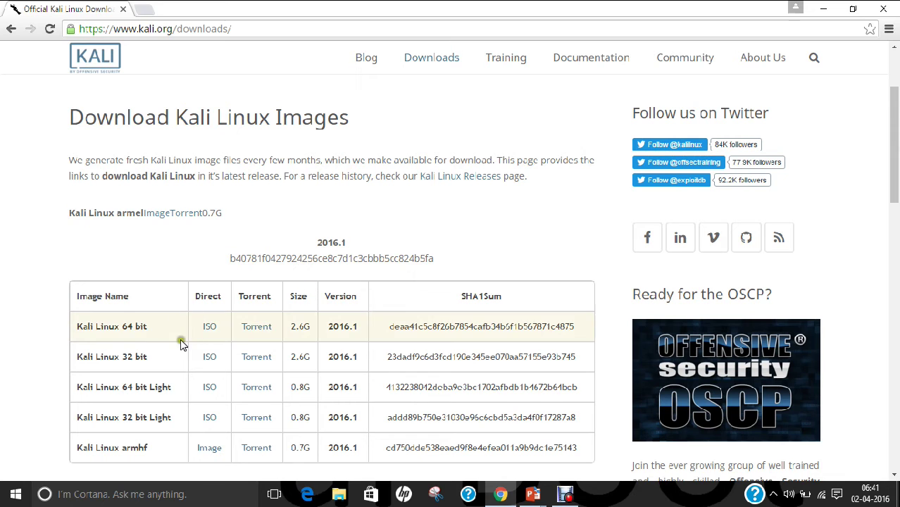
scroll(141, 335, down, 2)
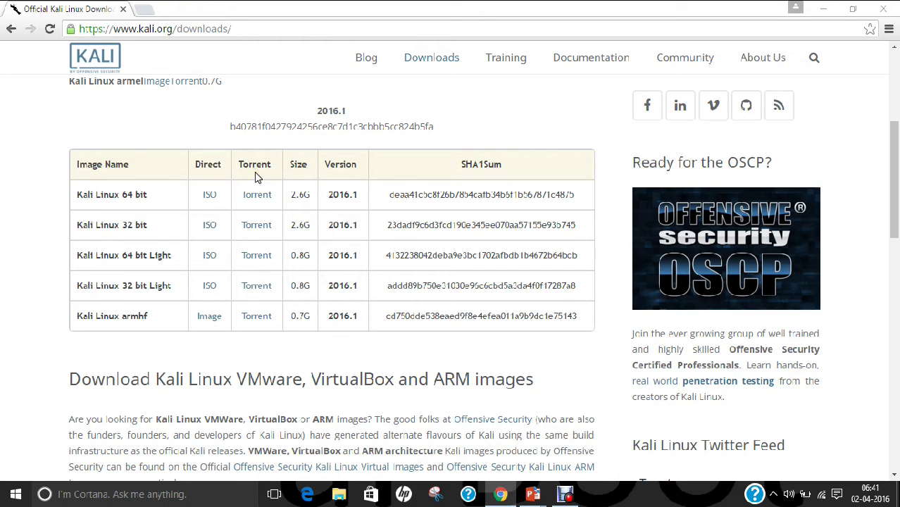
click(210, 196)
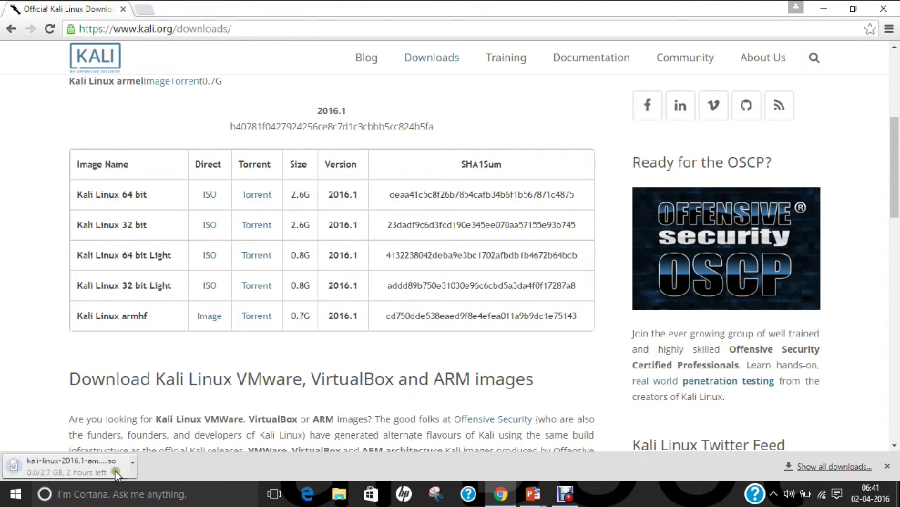
Step: Cancel the Kali ISO download and go back to the kali.org downloads page
click(820, 466)
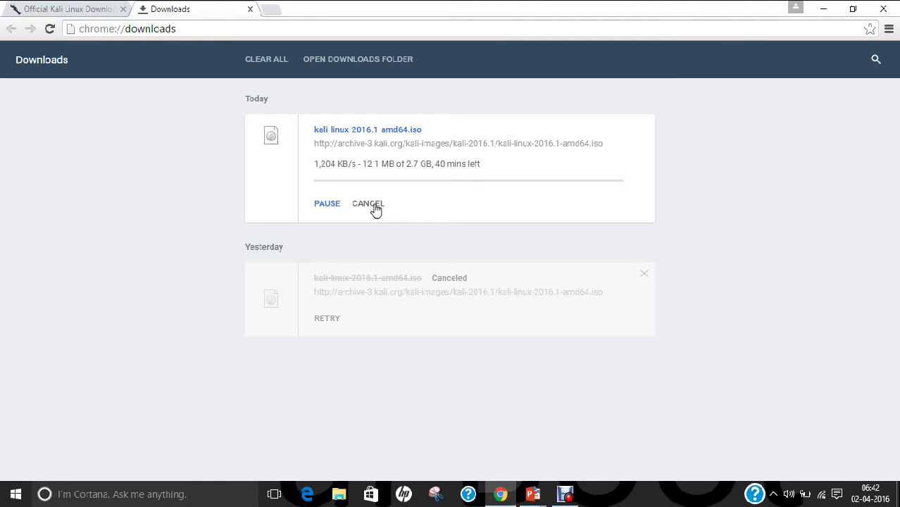
click(375, 205)
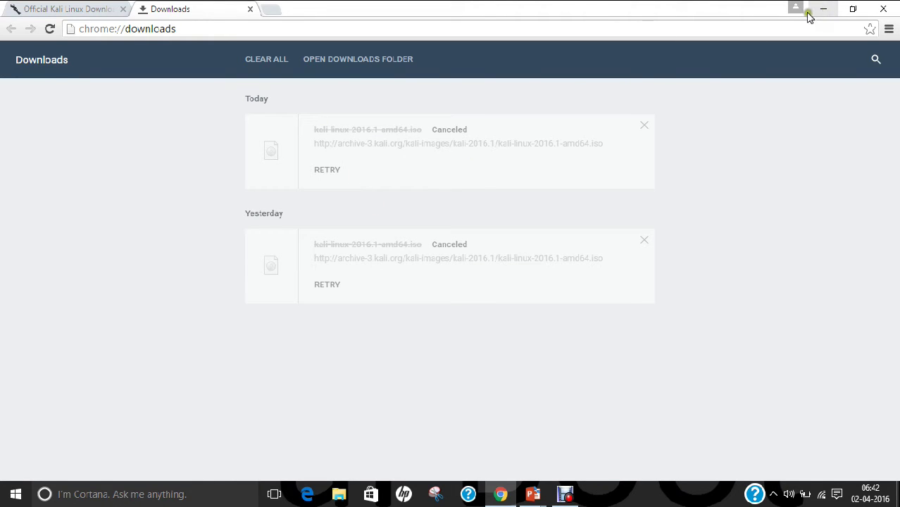
click(68, 10)
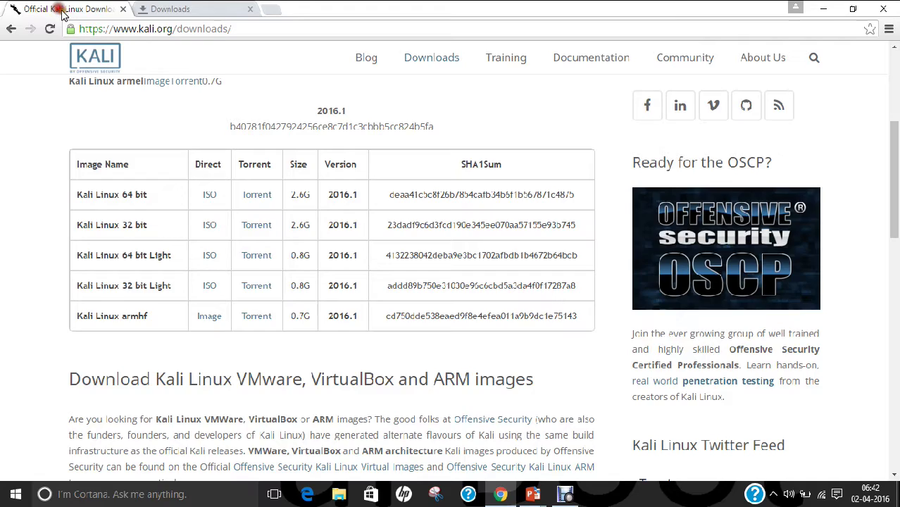
click(248, 200)
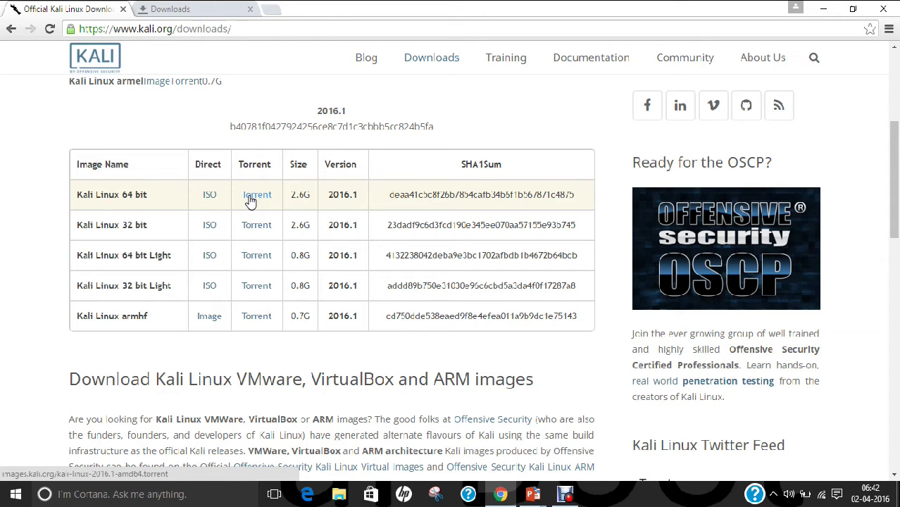
Step: Minimize Chrome and exit the finished PowerPoint slide show
click(822, 10)
click(822, 11)
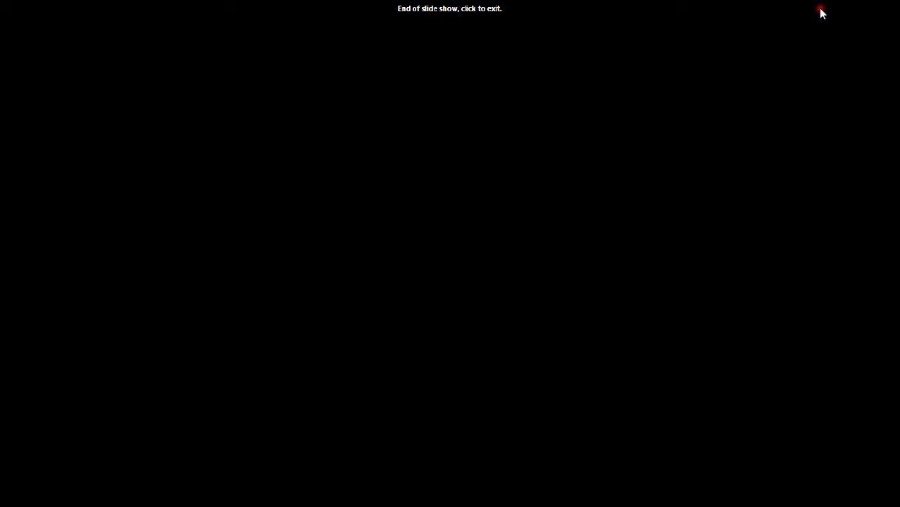
click(819, 11)
Step: Check the Kali and windows 7 32 bit.ISO files on the desktop, then launch Oracle VM VirtualBox
click(438, 220)
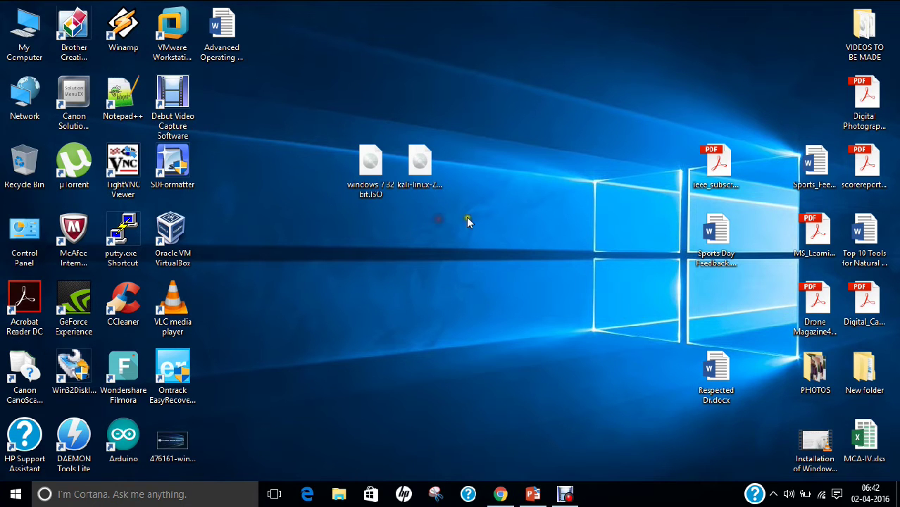
drag(467, 205, 377, 211)
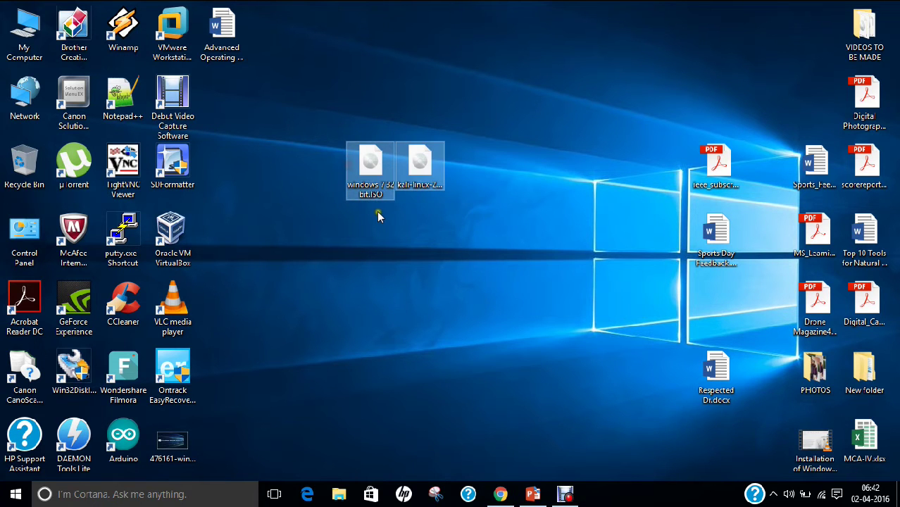
right_click(375, 195)
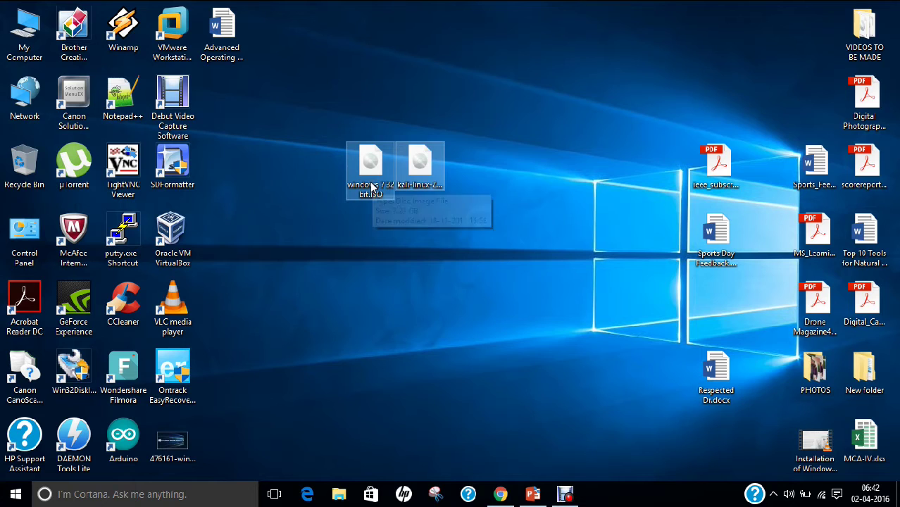
click(423, 172)
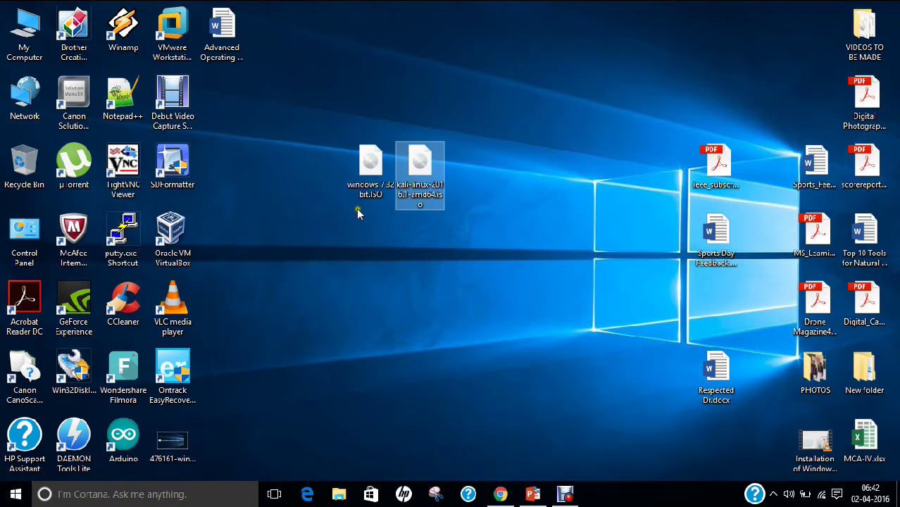
click(365, 191)
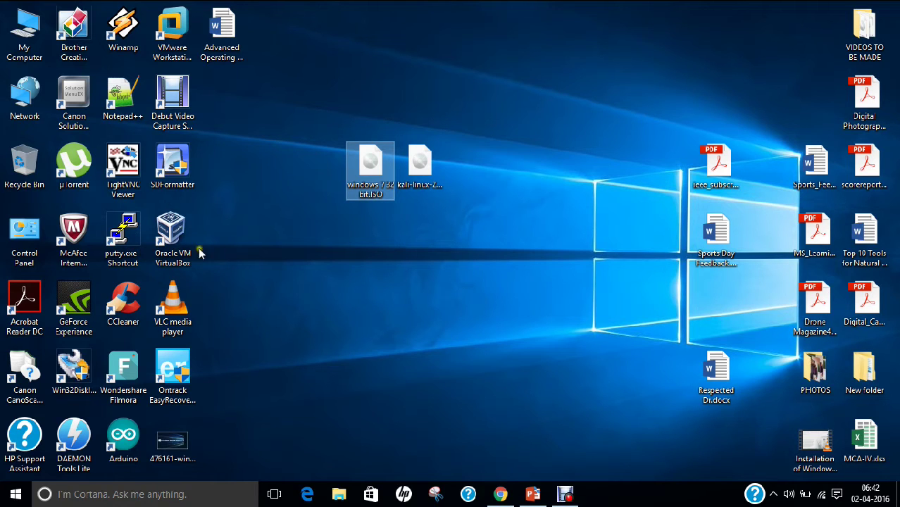
click(173, 247)
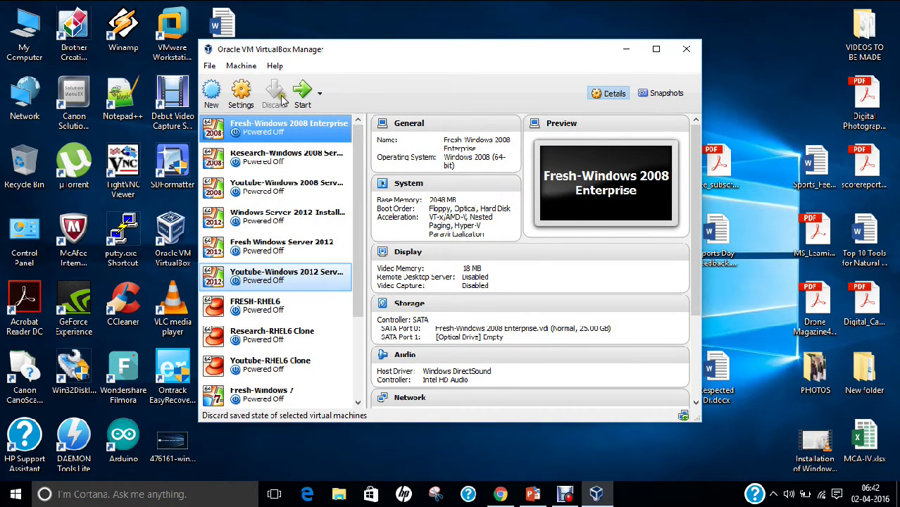
Step: Create a Windows 7 (64-bit) machine named 'Windows 7 - Kali' with 2048 MB memory
click(213, 92)
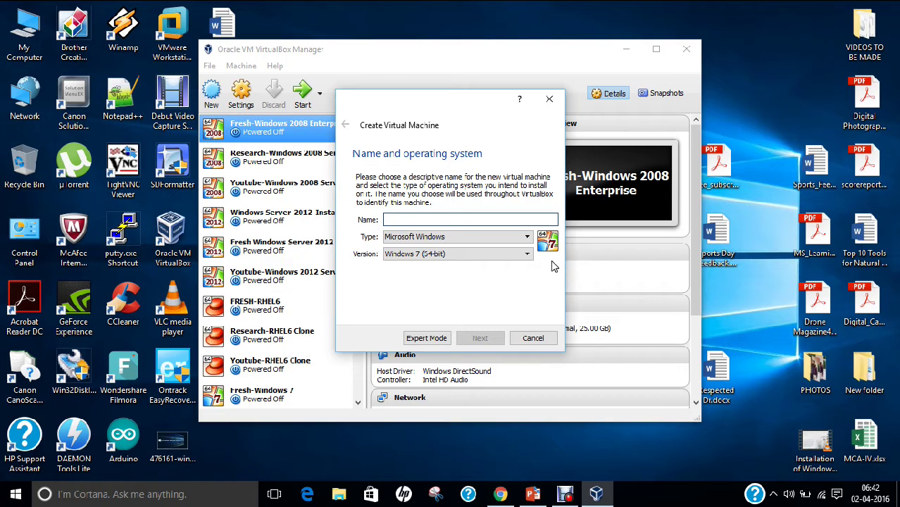
text(Windows)
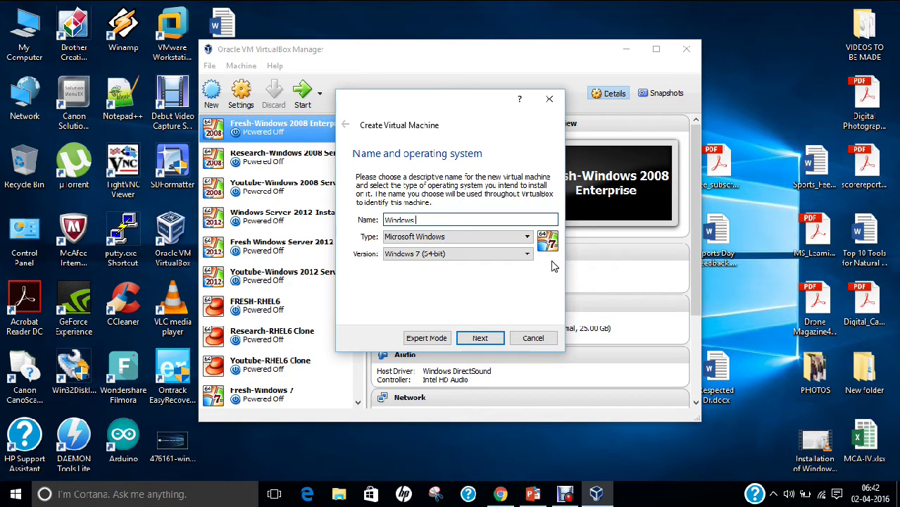
text( 7 - Kali Linux)
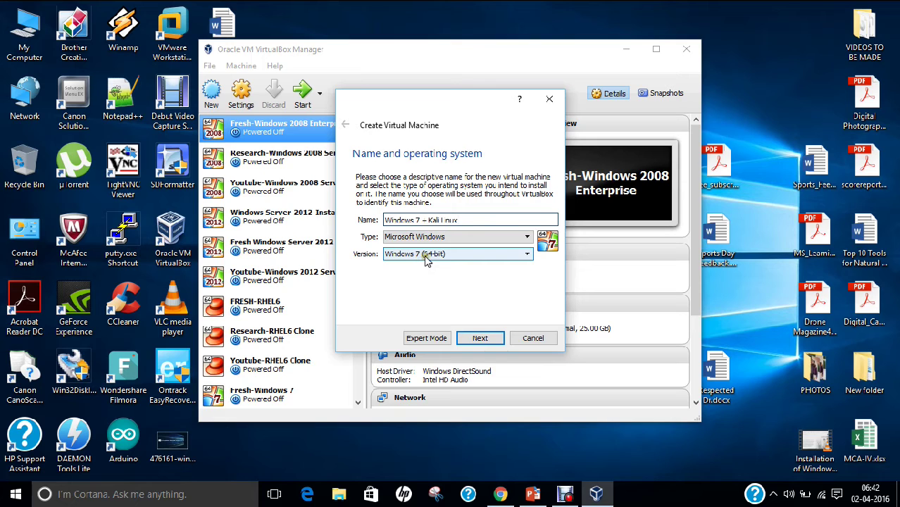
key(super+d)
click(387, 189)
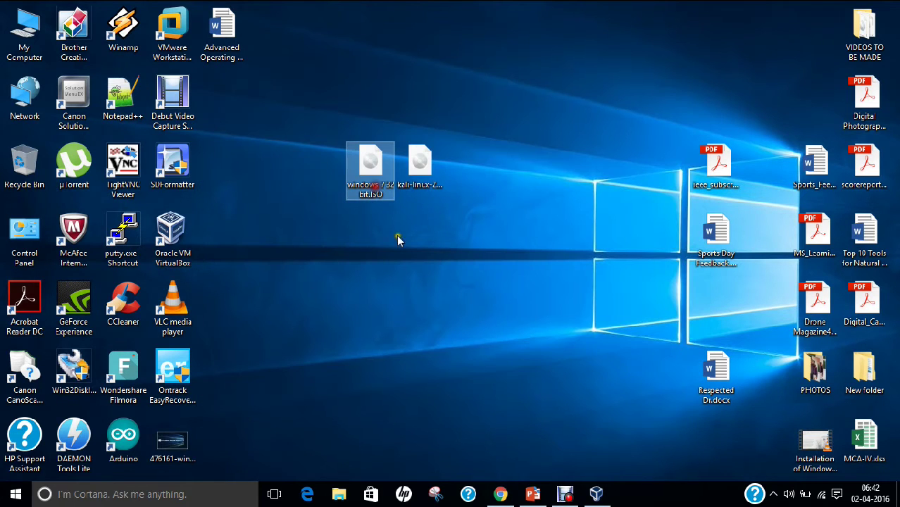
key(alt+Tab)
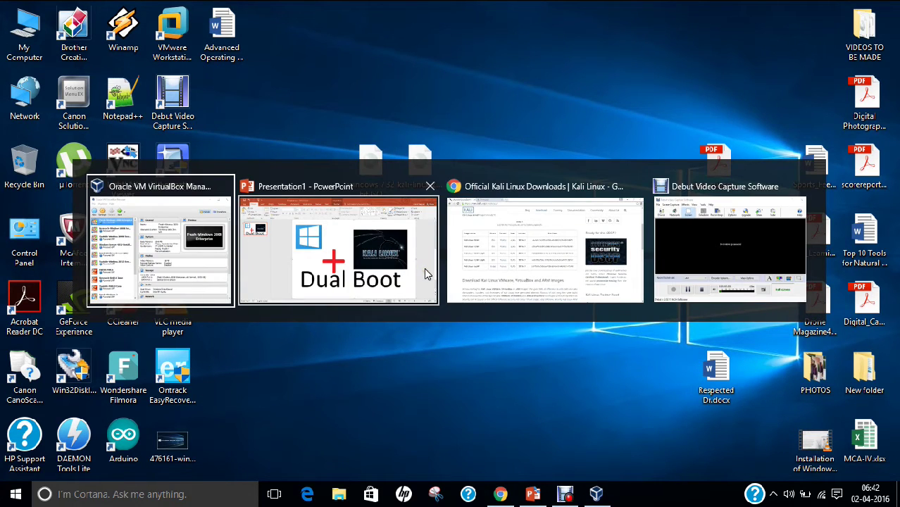
key(Tab)
key(Tab)
key(Tab)
key(Tab)
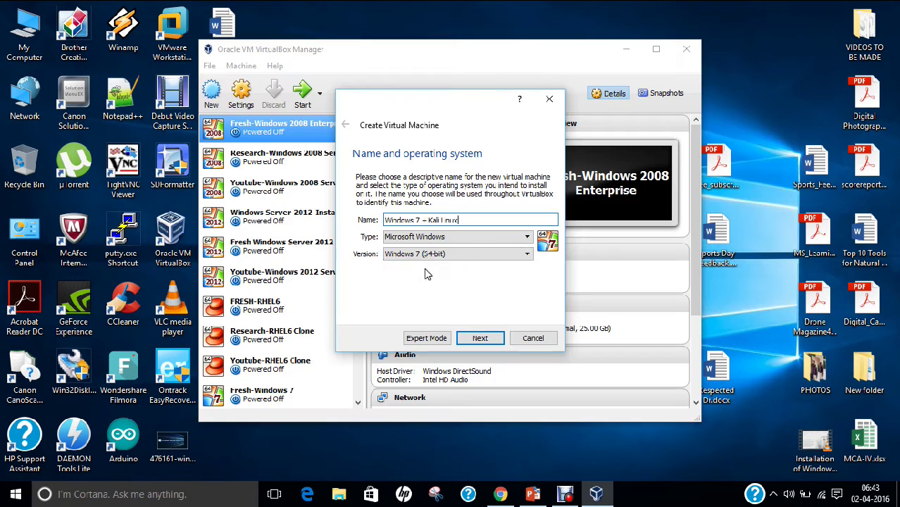
click(478, 341)
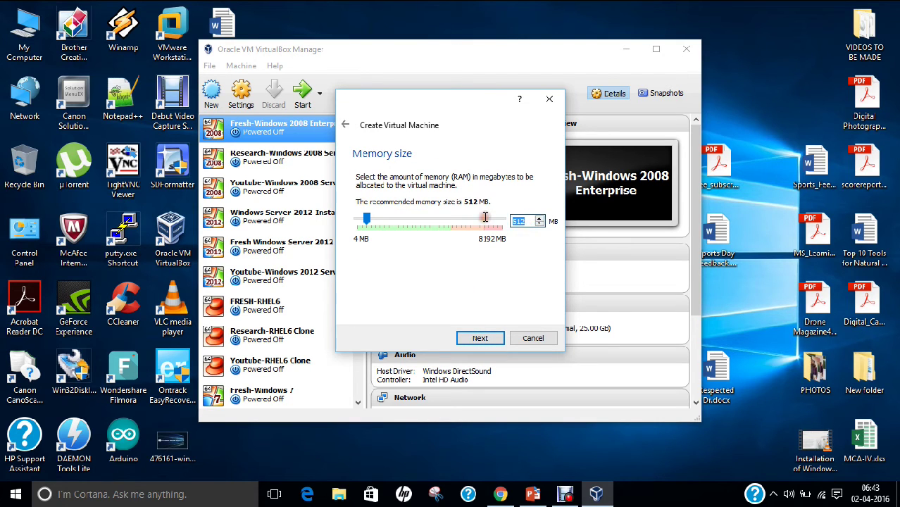
text(2048)
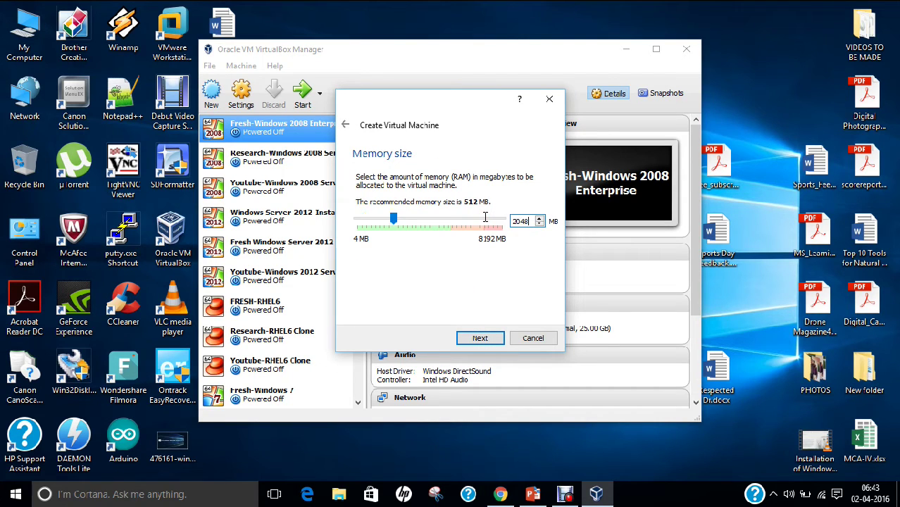
Step: Give the machine a new dynamically allocated 40 GB VDI hard disk
click(475, 338)
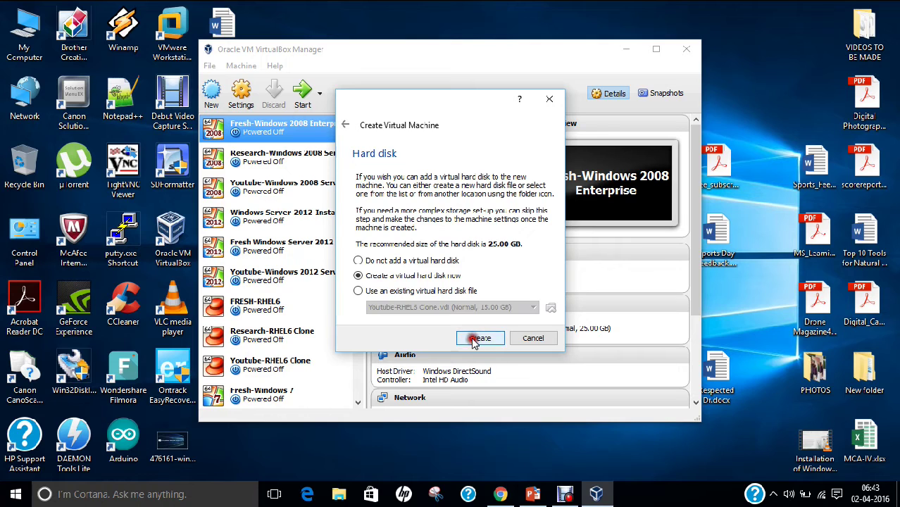
click(483, 337)
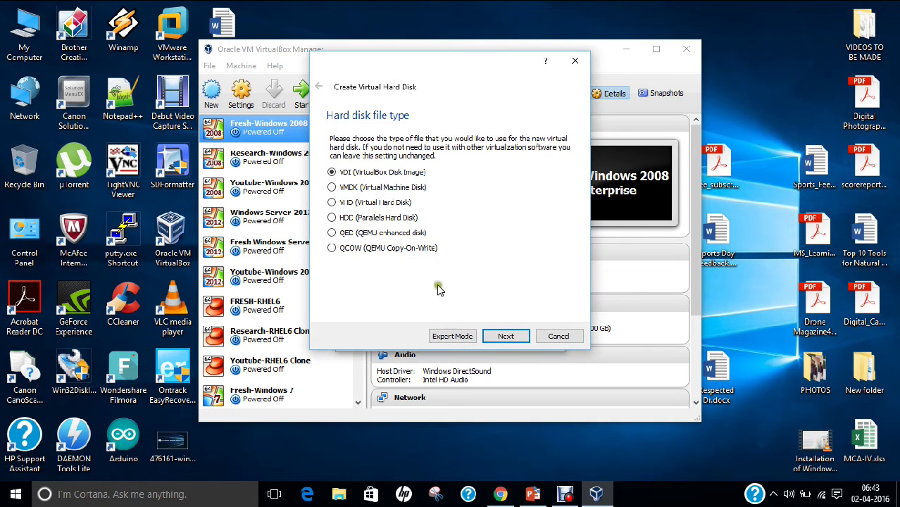
click(495, 336)
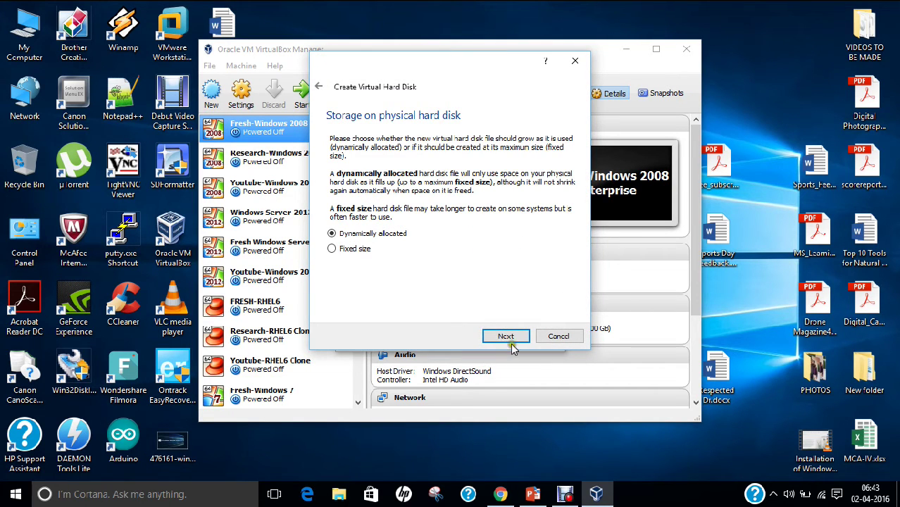
click(508, 336)
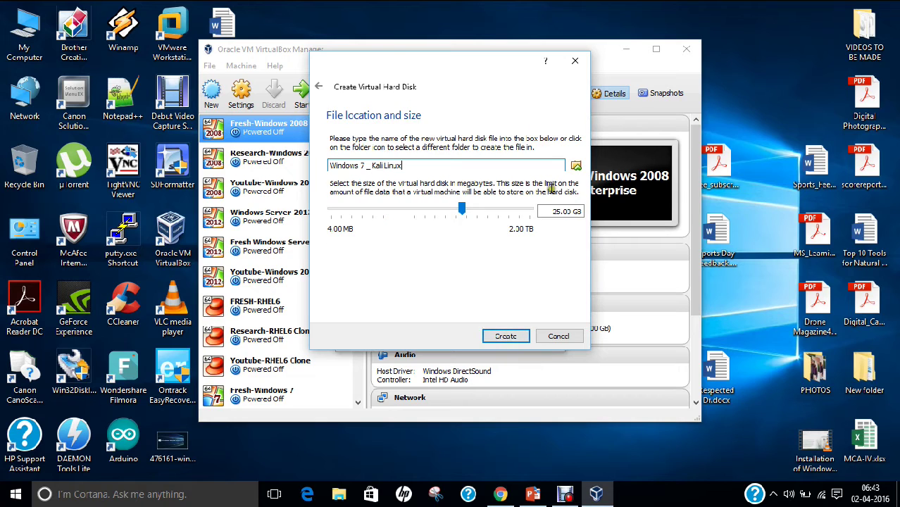
drag(561, 212, 552, 212)
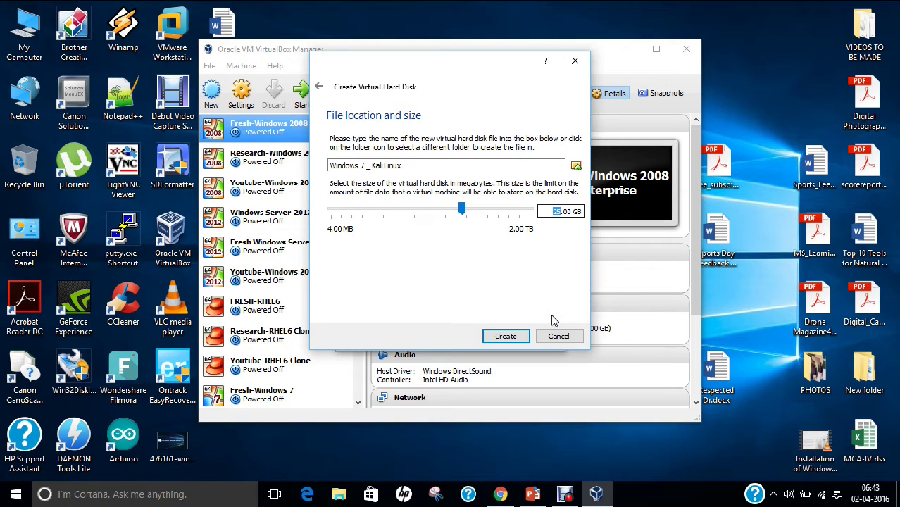
text(40)
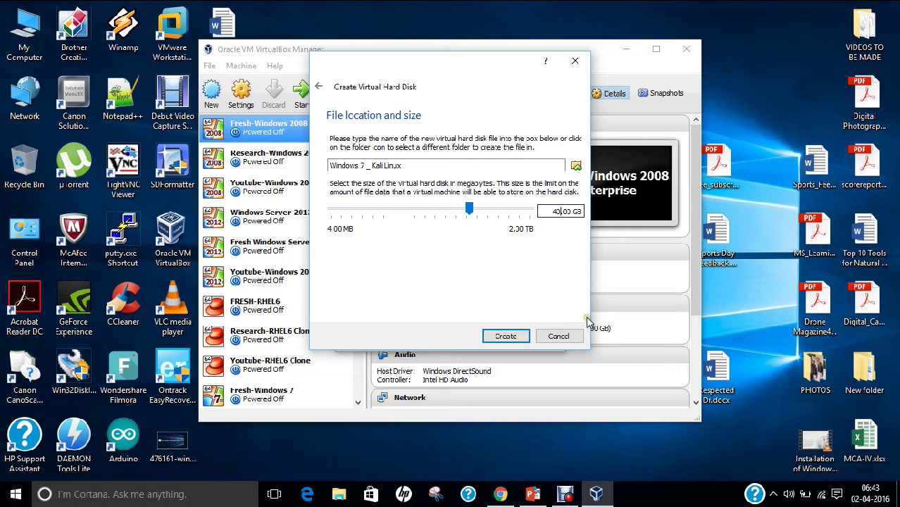
click(505, 336)
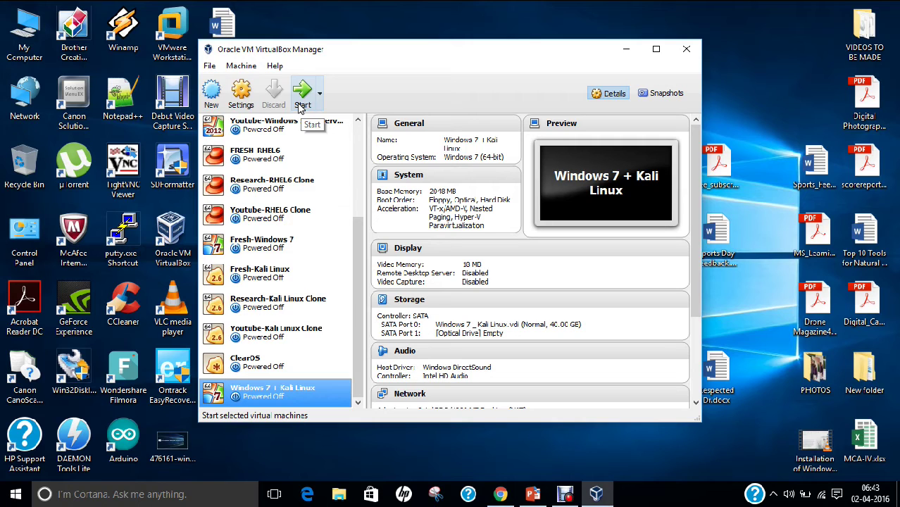
Step: Start the machine from the windows 7 32 bit.ISO disc image and dismiss the keyboard notice
click(301, 106)
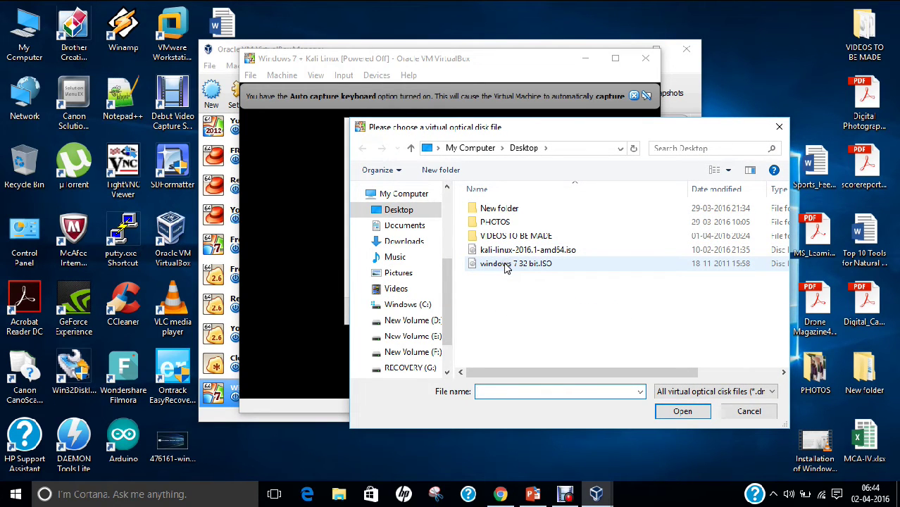
click(505, 264)
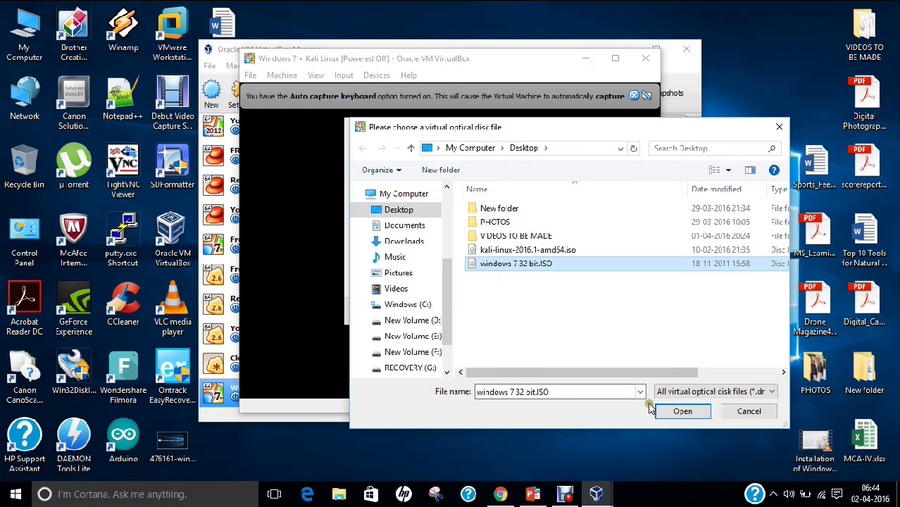
click(677, 413)
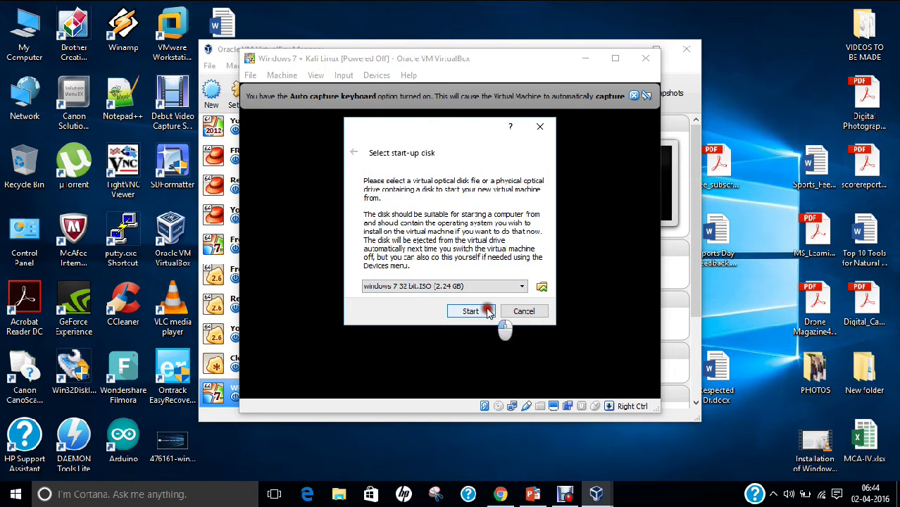
click(480, 310)
click(627, 95)
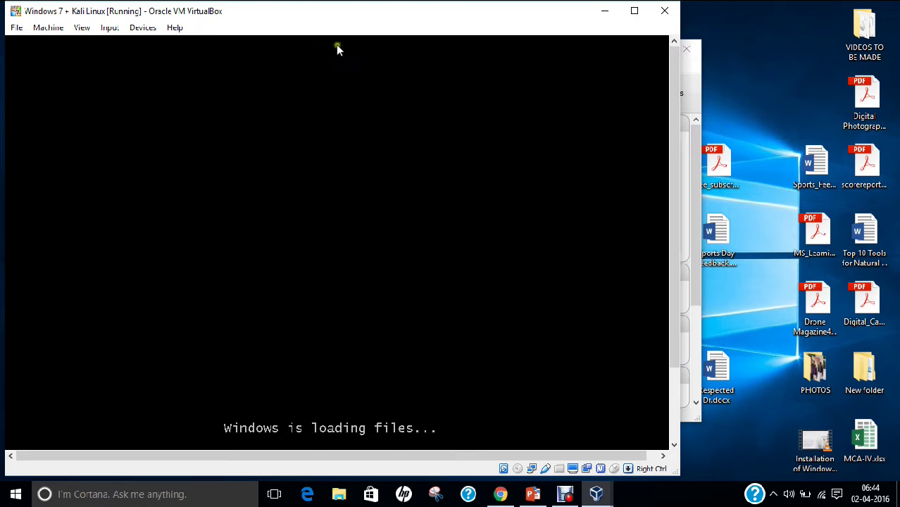
Step: Switch the running VM to full-screen mode and close the mouse integration notice
click(82, 28)
click(93, 43)
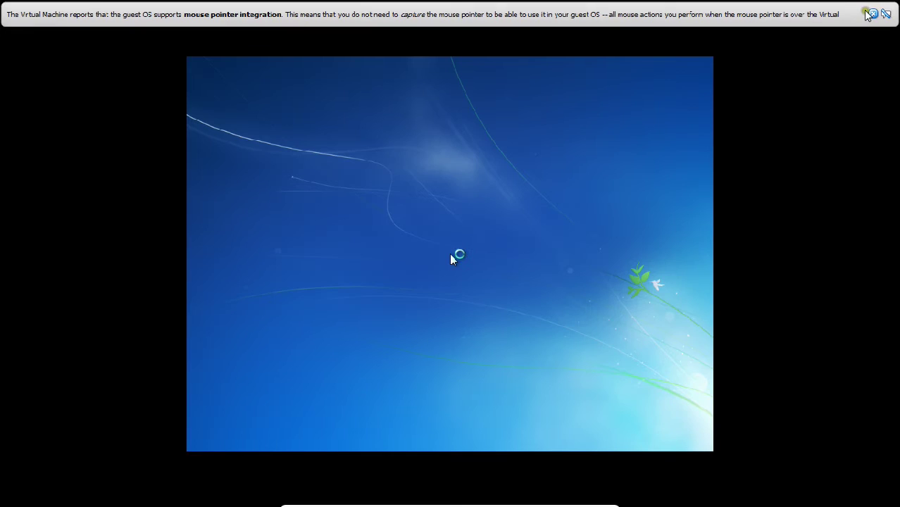
click(873, 14)
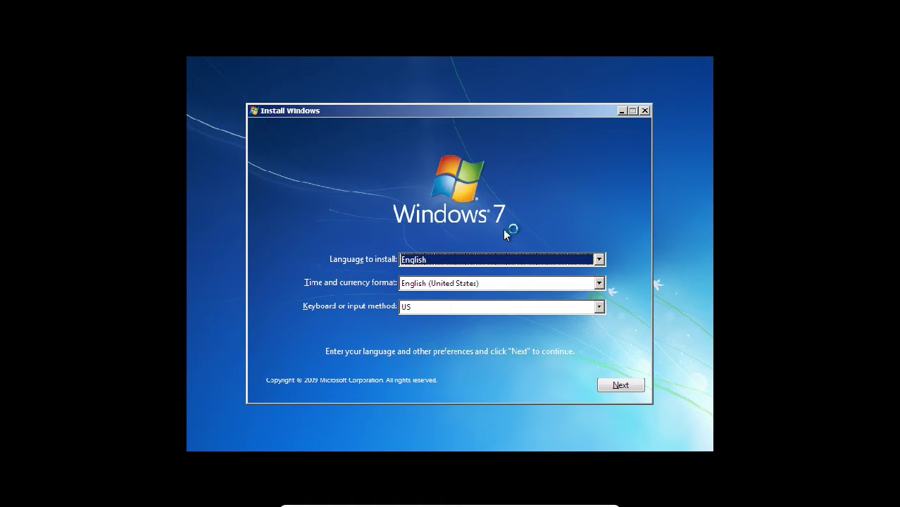
Step: Choose English (India) as the time and currency format and continue
click(453, 289)
scroll(476, 326, up, 2)
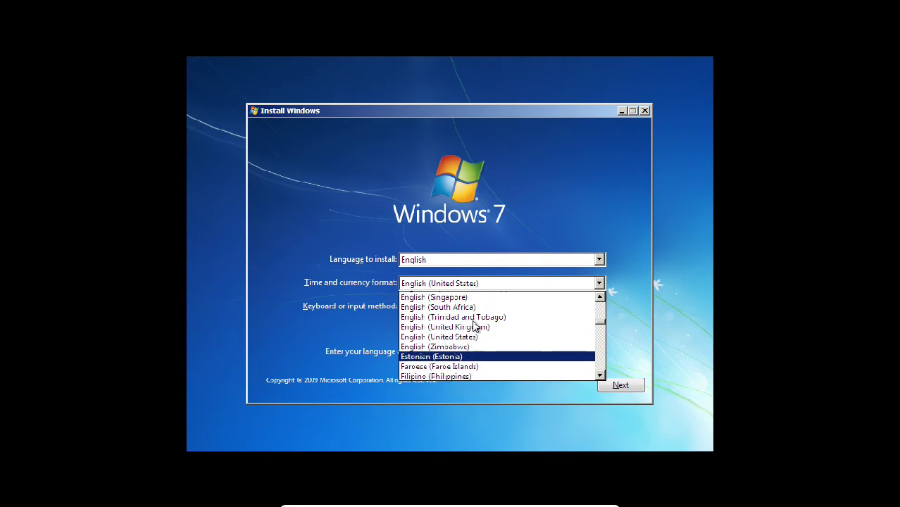
scroll(476, 326, up, 1)
scroll(475, 326, up, 1)
scroll(476, 326, down, 2)
scroll(475, 326, up, 2)
scroll(472, 320, up, 2)
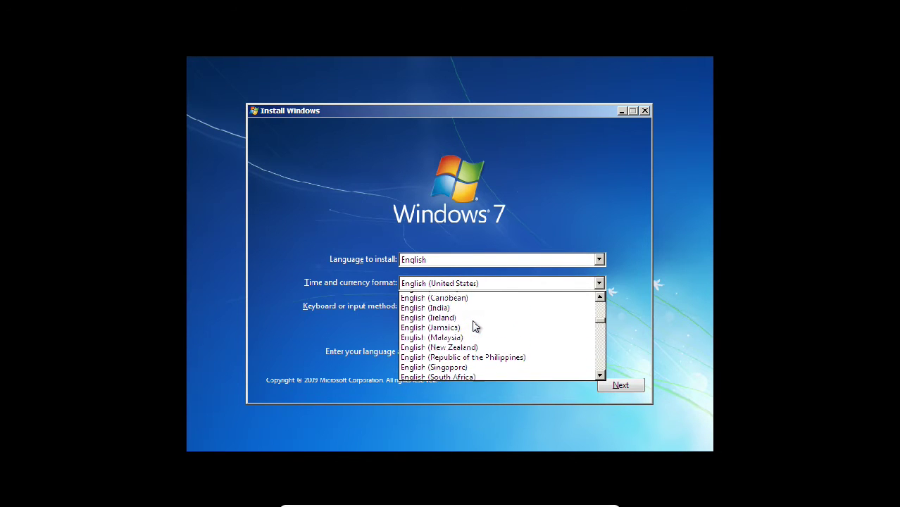
click(448, 317)
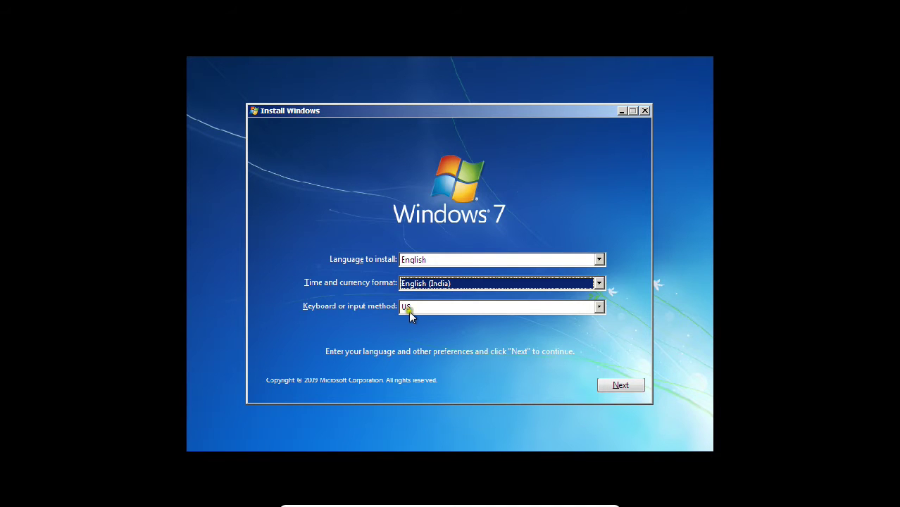
click(614, 385)
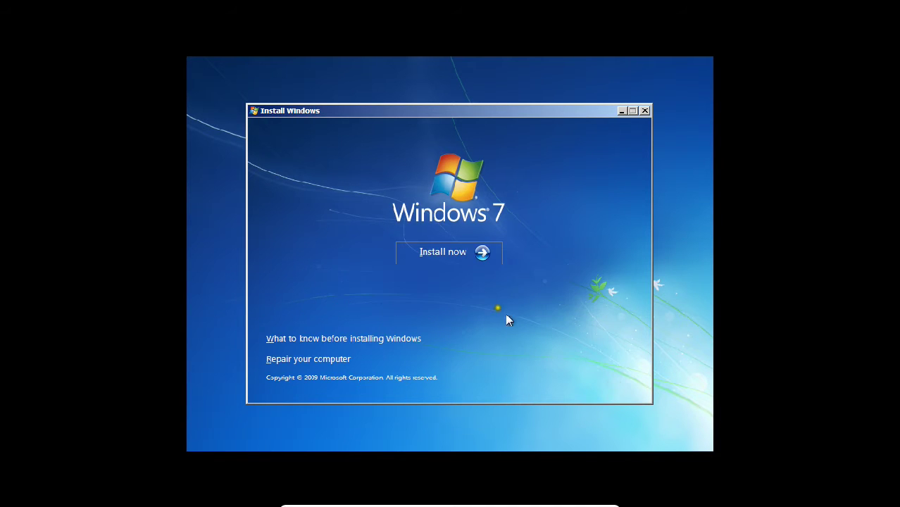
Step: Begin the Windows 7 install and accept the license terms
click(424, 251)
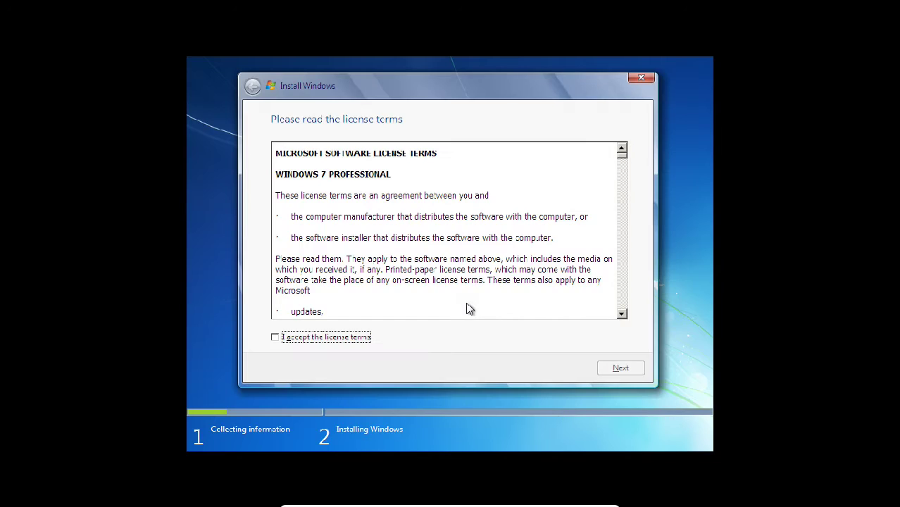
click(275, 336)
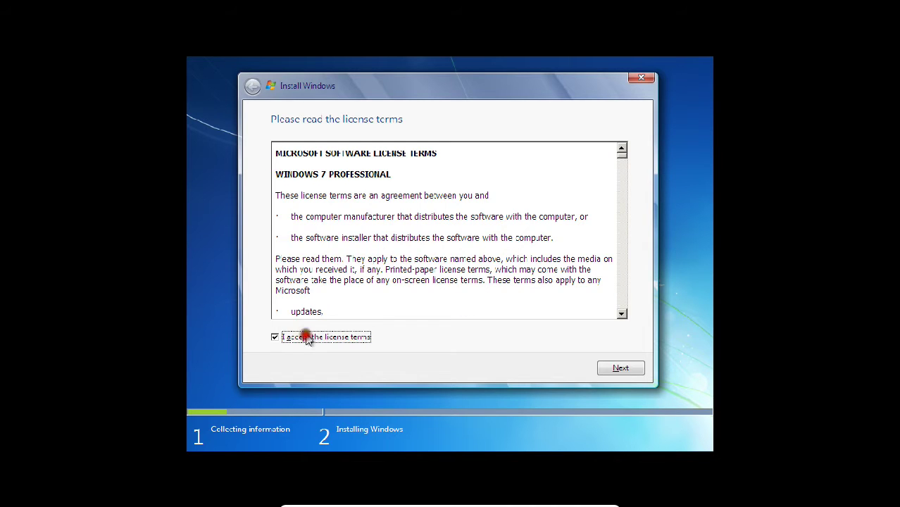
click(623, 371)
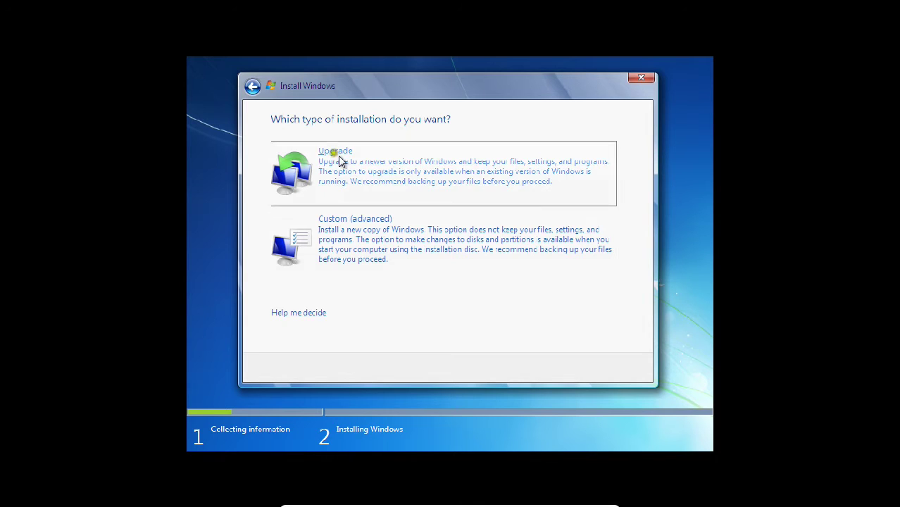
Step: Pick the Custom (advanced) installation type to reach disk selection
click(349, 250)
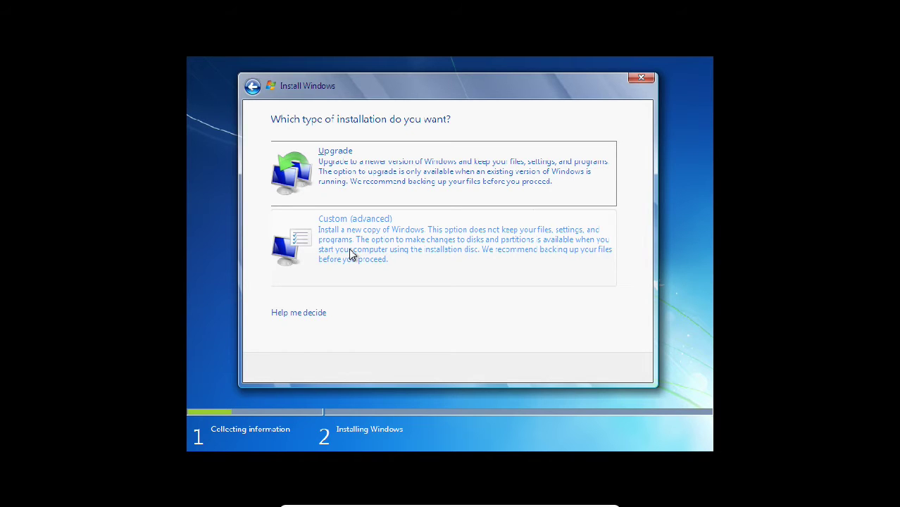
click(350, 254)
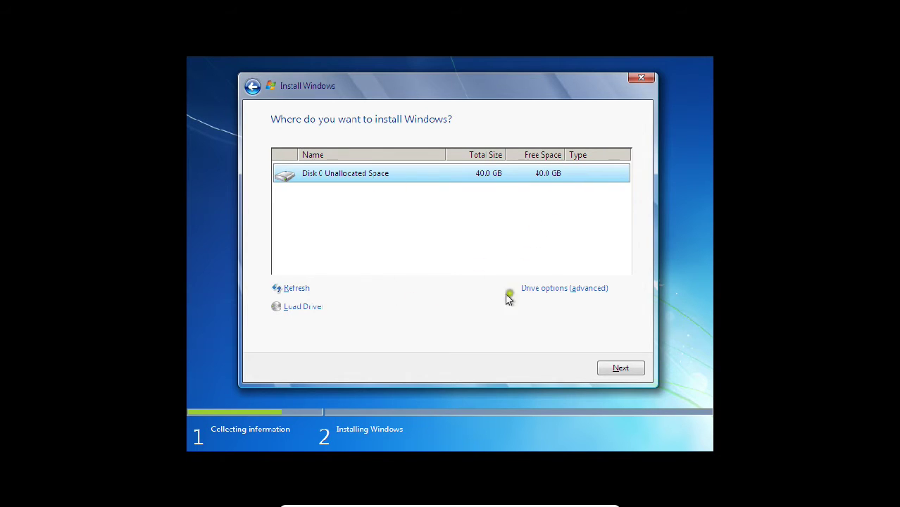
Step: Create a 20000 MB partition and accept the System Reserved partition, leaving 20.5 GB unallocated
click(556, 290)
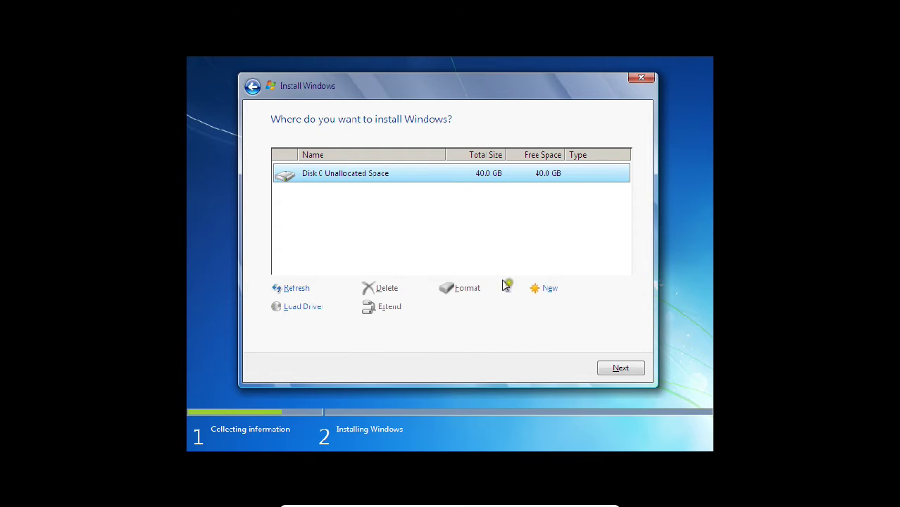
click(549, 288)
drag(500, 307, 456, 307)
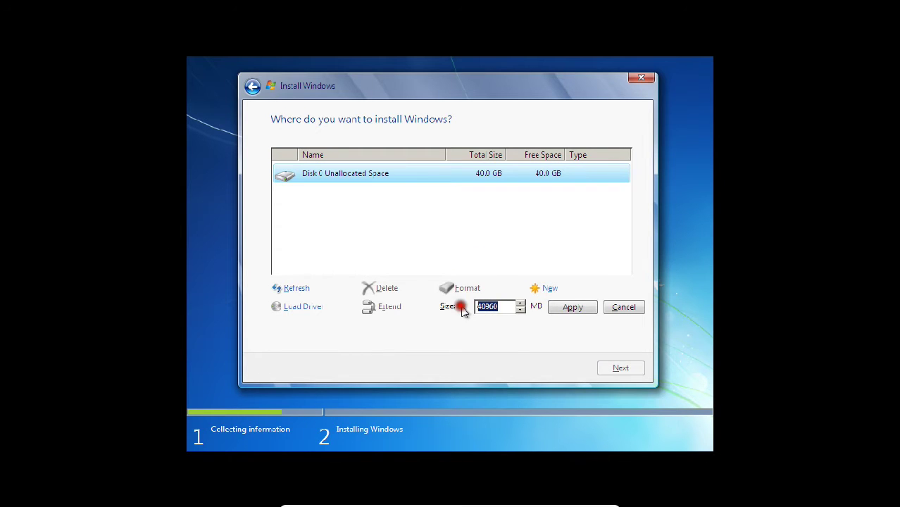
text(20000)
click(497, 349)
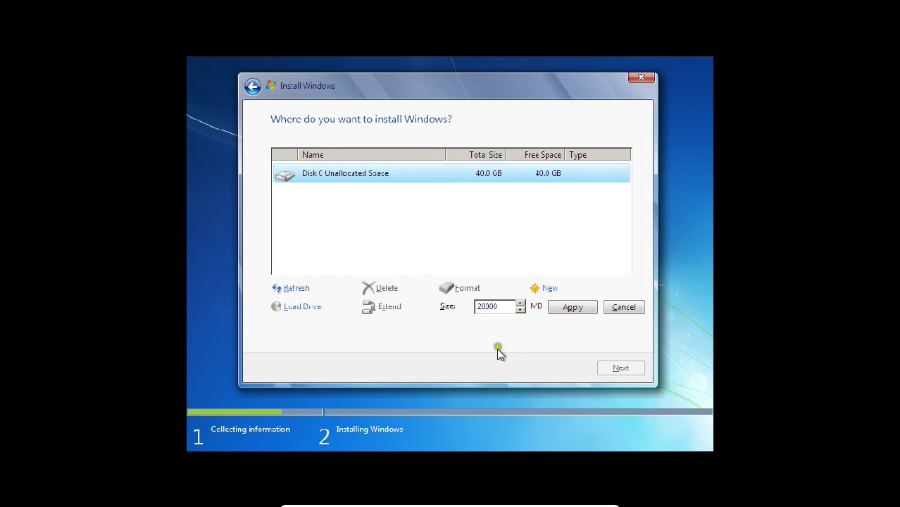
click(573, 307)
click(539, 306)
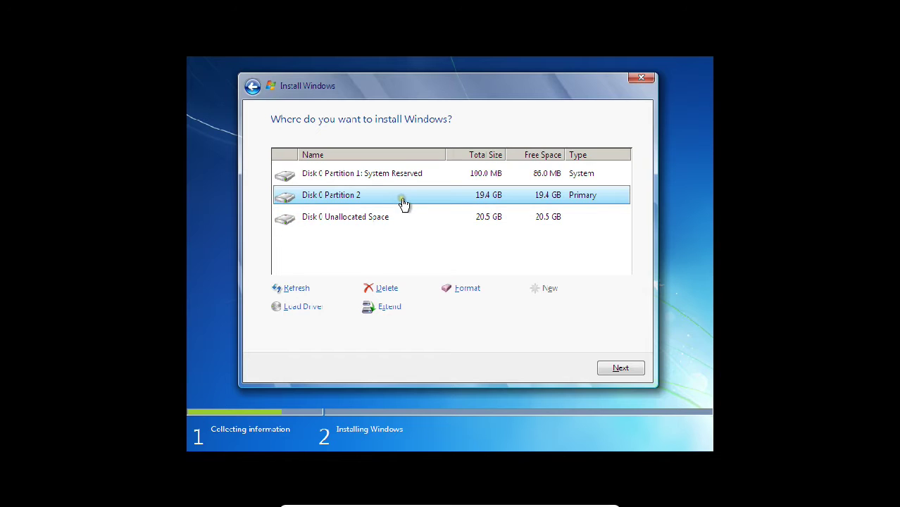
Step: Install Windows on Disk 0 Partition 2, briefly leaving full screen and then restoring Full-screen Mode
click(613, 365)
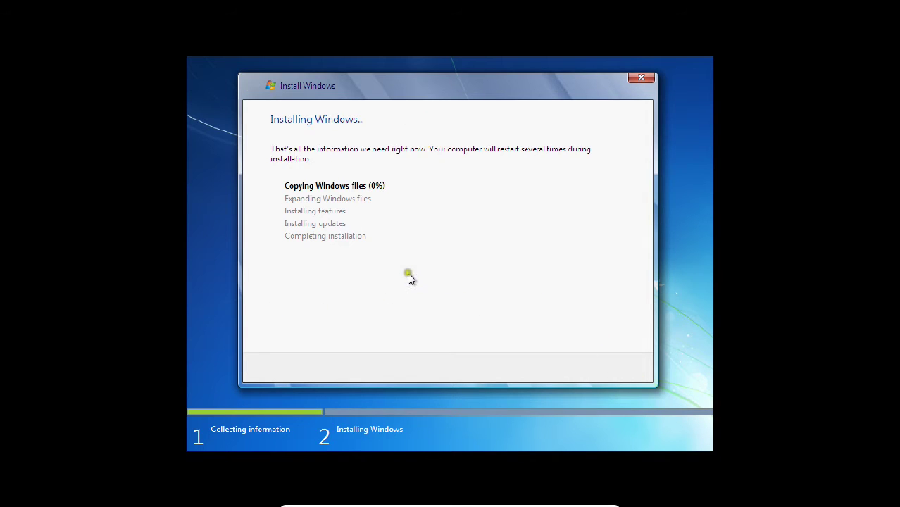
mouse_move(577, 503)
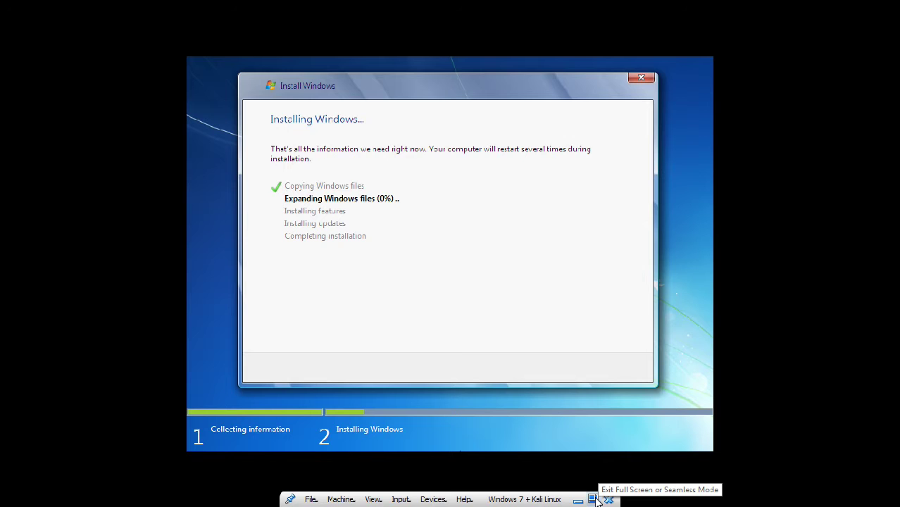
click(594, 501)
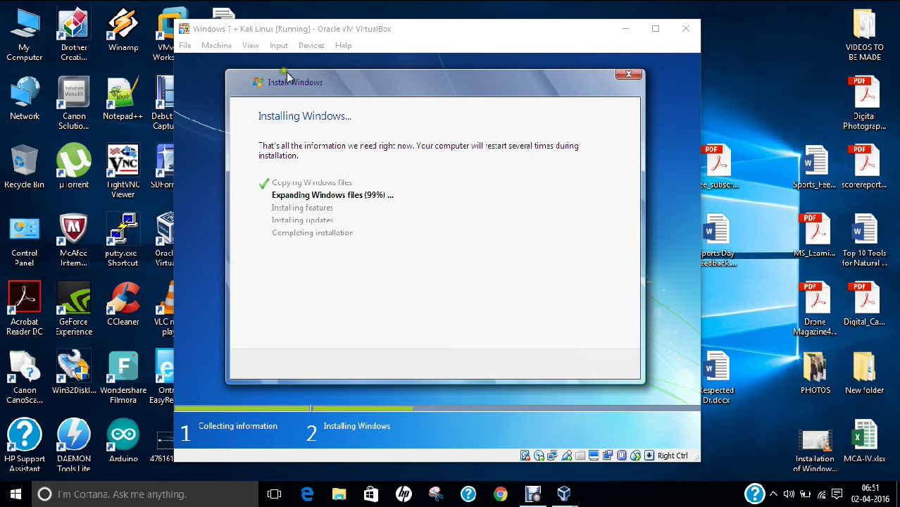
click(251, 45)
click(247, 61)
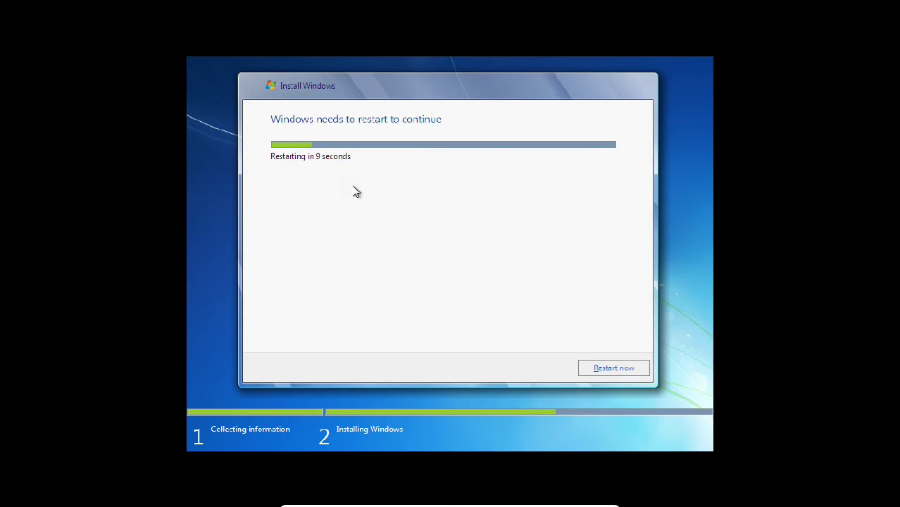
Step: Restart the guest now so setup continues to the Completing installation stage
click(613, 370)
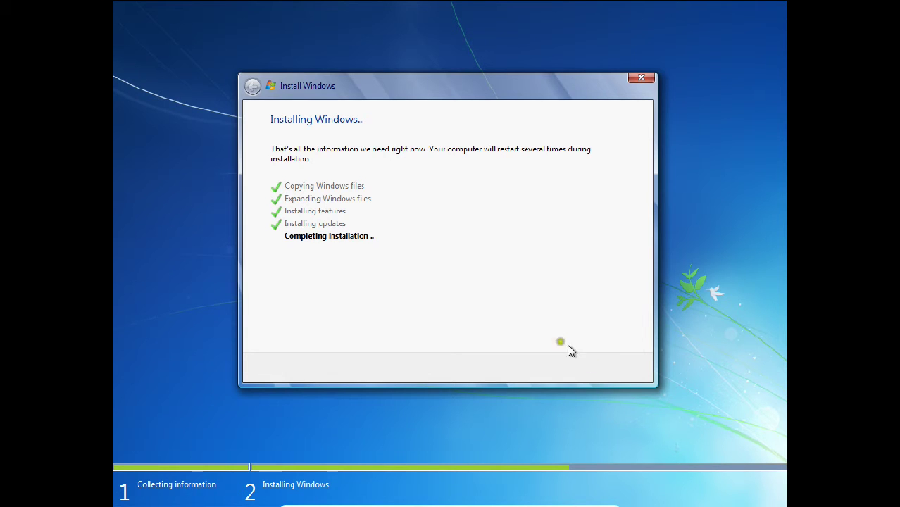
Step: Exit full screen, then switch back to View > Full-screen Mode while setup reaches the user name page
mouse_move(548, 504)
click(593, 496)
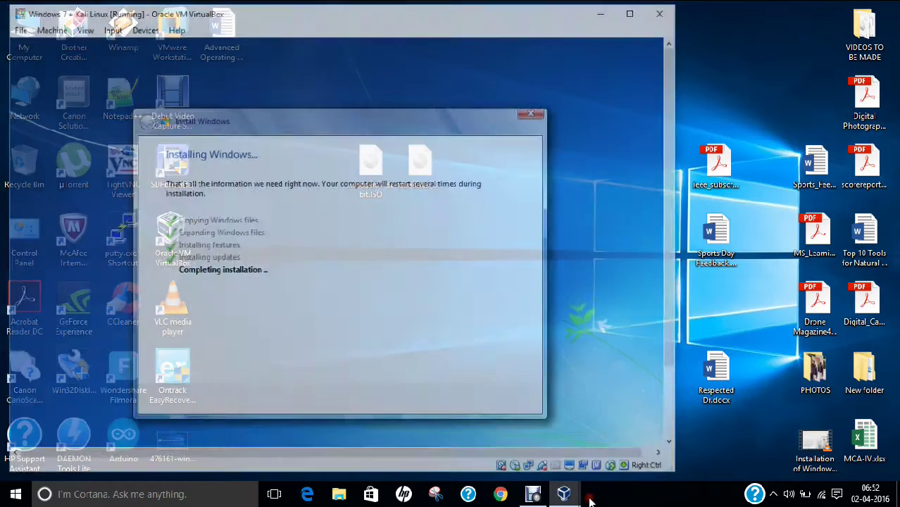
click(618, 502)
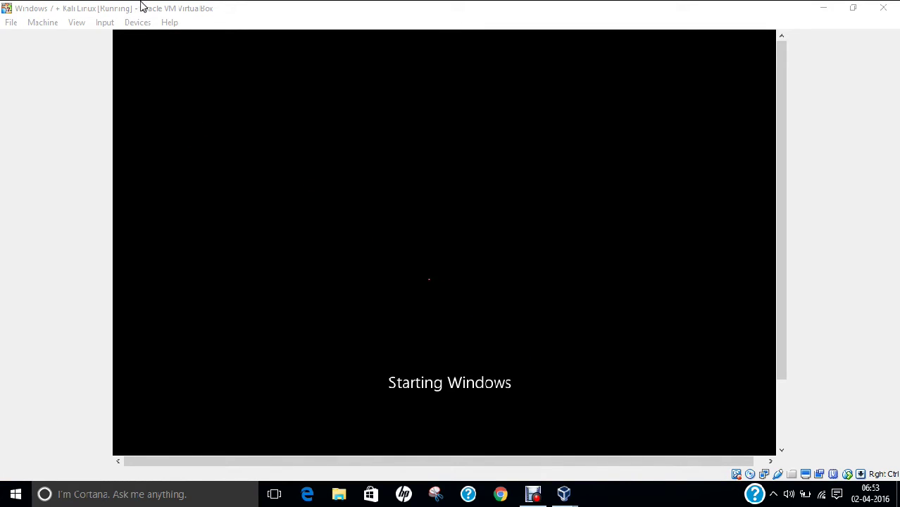
click(76, 22)
click(82, 36)
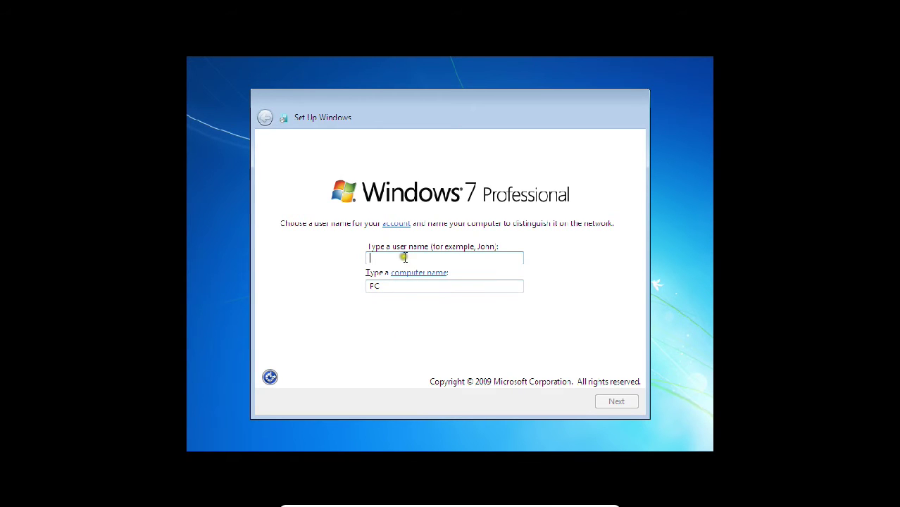
Step: Enter the account user name, then set and confirm the password and add a password hint
text(anand nayyar)
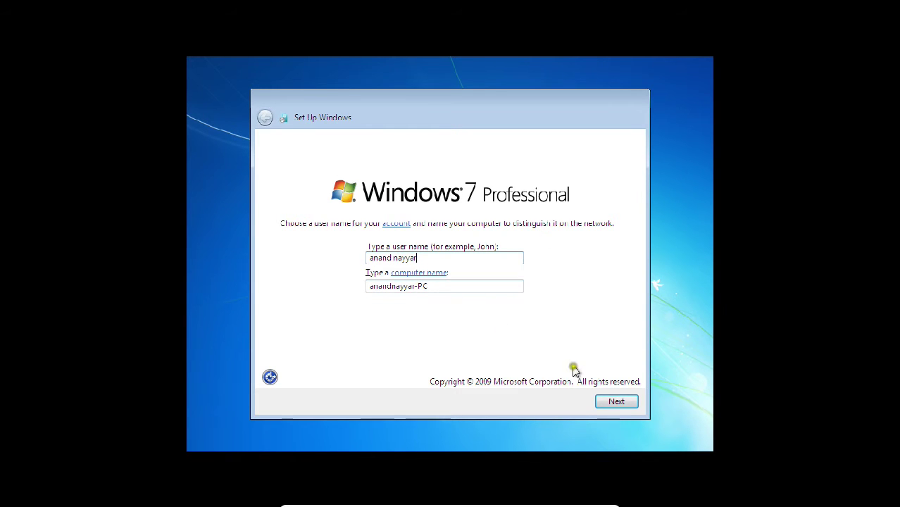
click(616, 402)
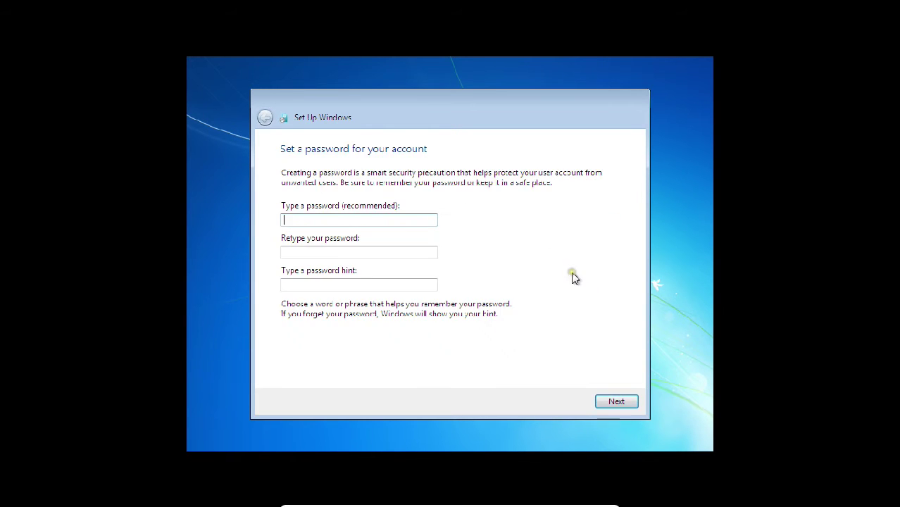
key(Tab)
key(Tab)
key(Return)
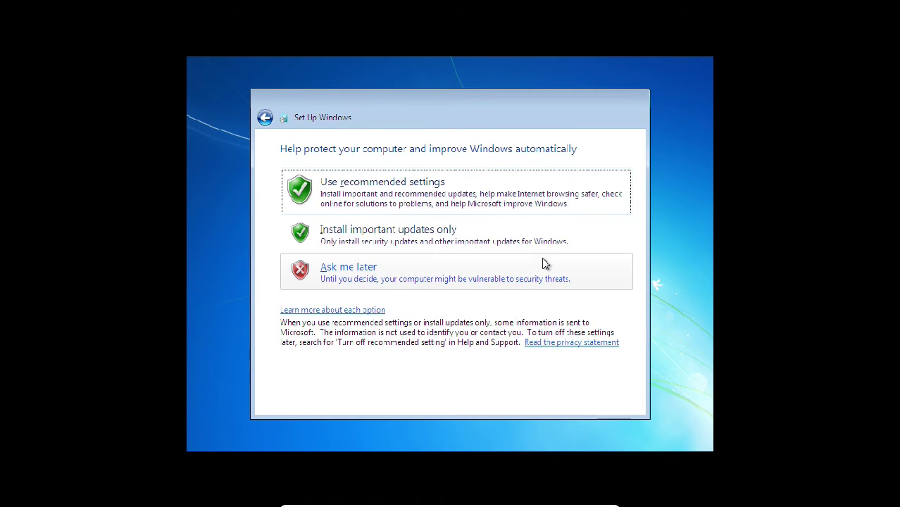
Step: Choose Ask me later for updates, keep the UTC+05:30 time settings, and pick Home network
click(461, 272)
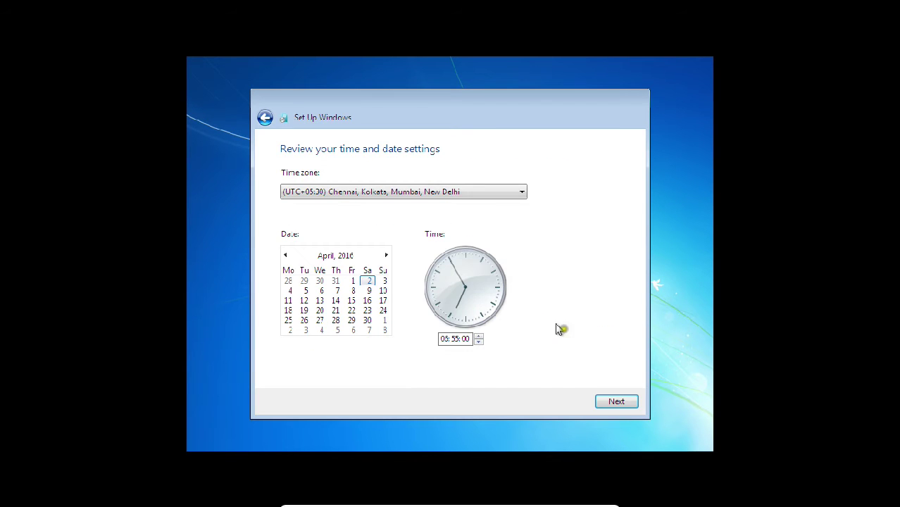
click(622, 406)
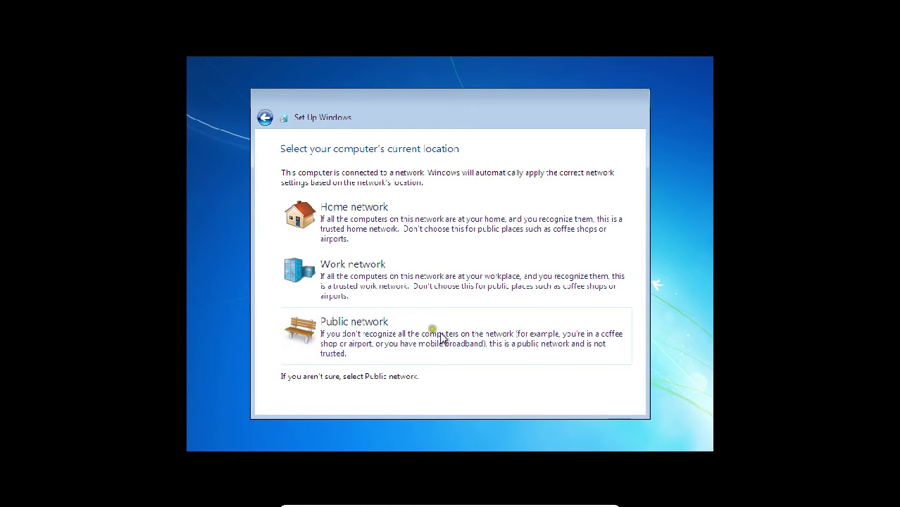
click(367, 236)
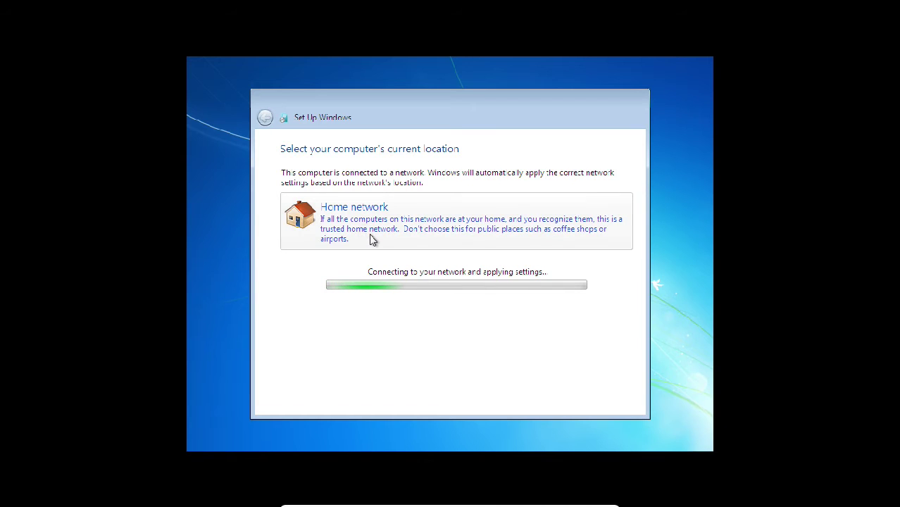
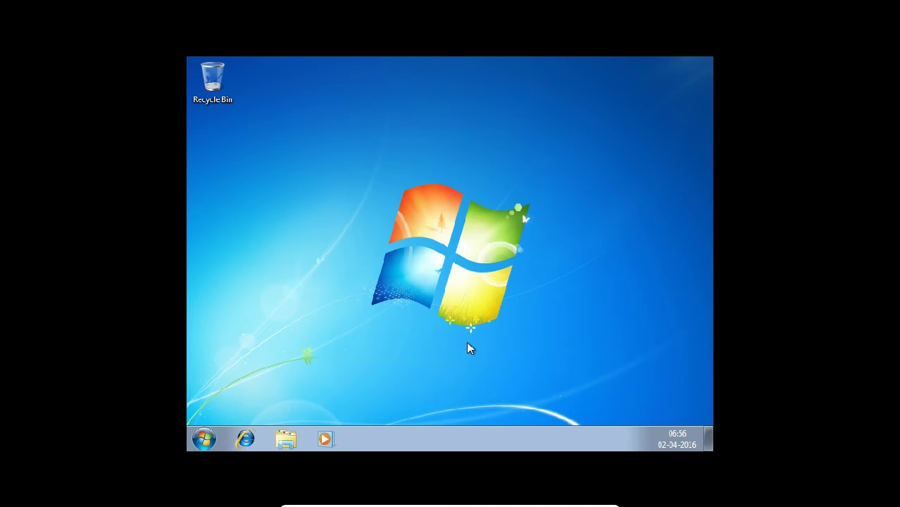
Step: Open the context menu on the loaded Windows 7 desktop
right_click(352, 221)
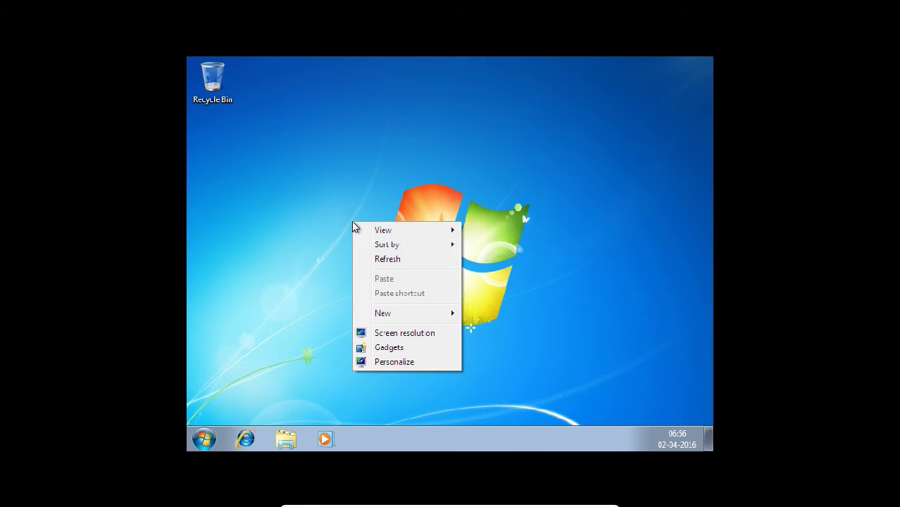
Step: Set the screen resolution to 1024 × 768 and keep the changes
click(403, 335)
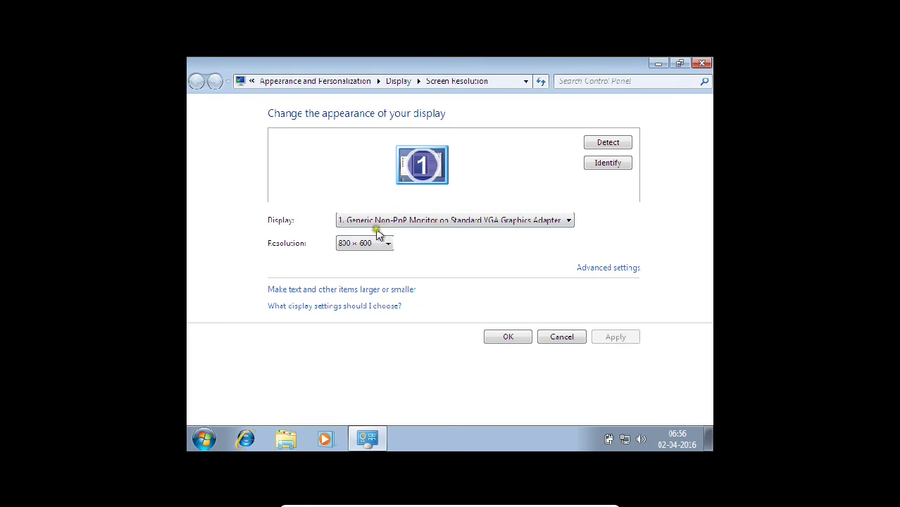
click(368, 243)
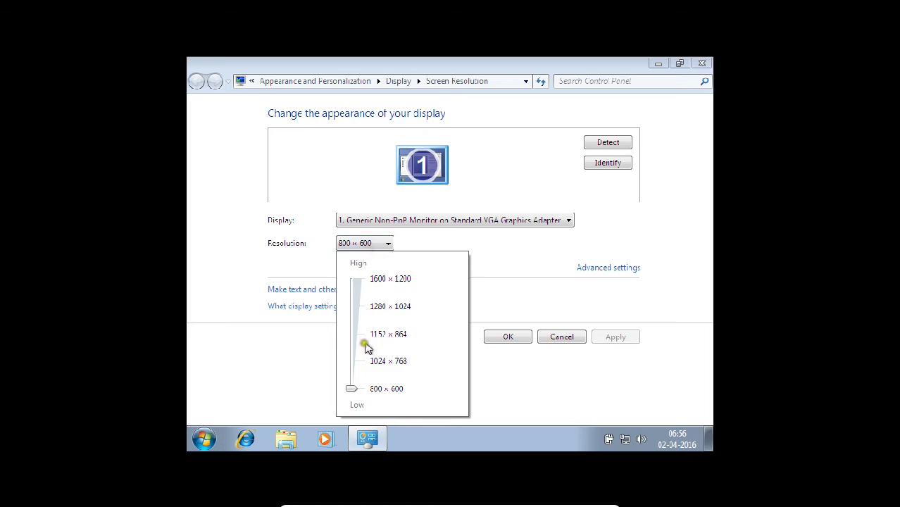
click(354, 363)
click(612, 341)
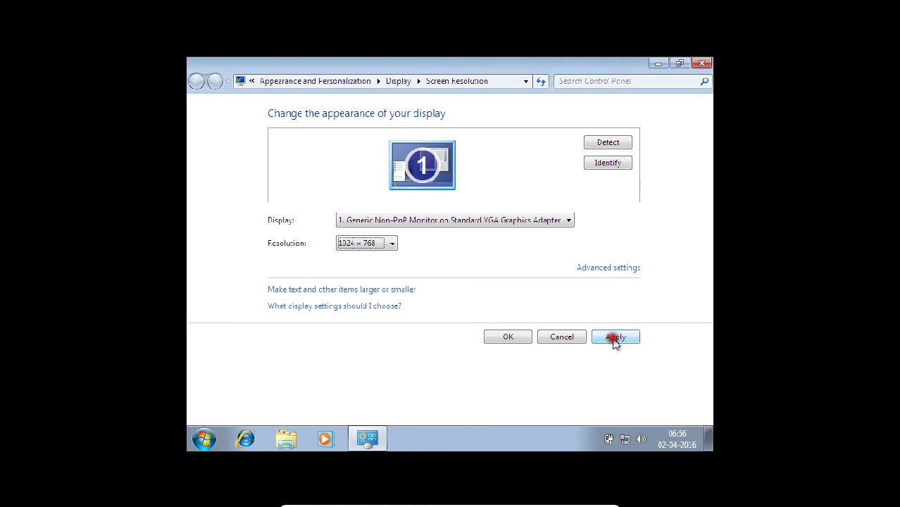
click(613, 341)
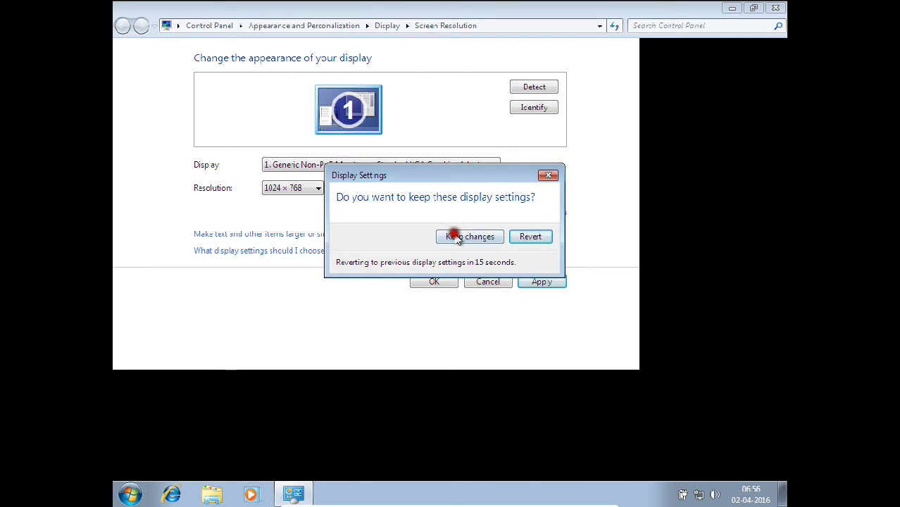
click(451, 235)
click(507, 282)
Step: Refresh the desktop and browse the contents of CD Drive (D:) under Computer
right_click(404, 221)
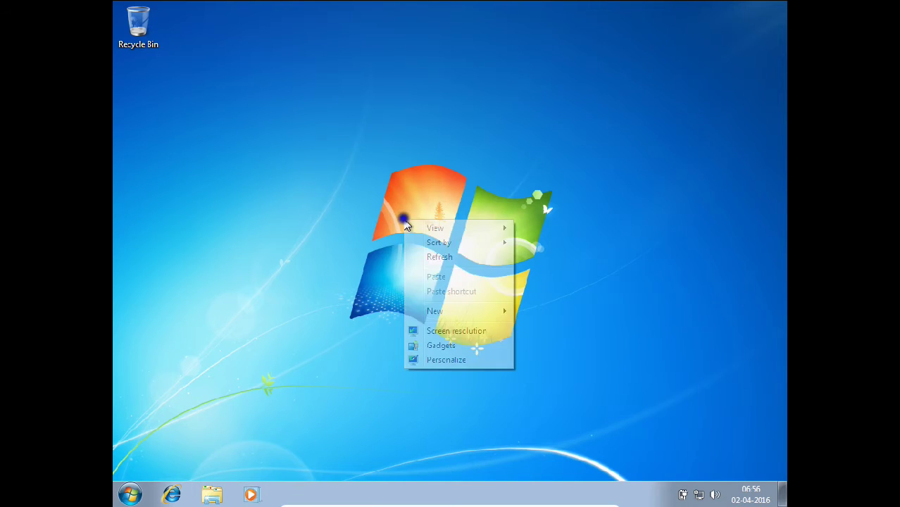
click(437, 266)
click(130, 494)
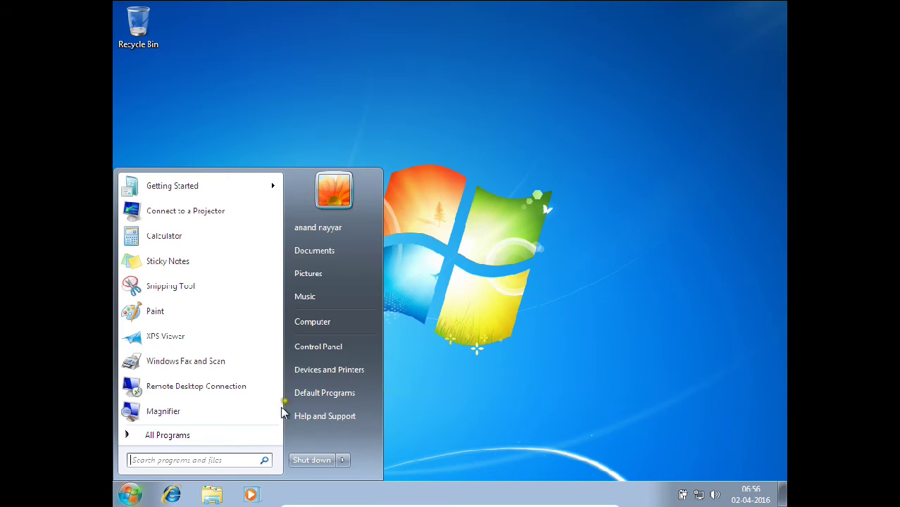
click(321, 324)
click(381, 159)
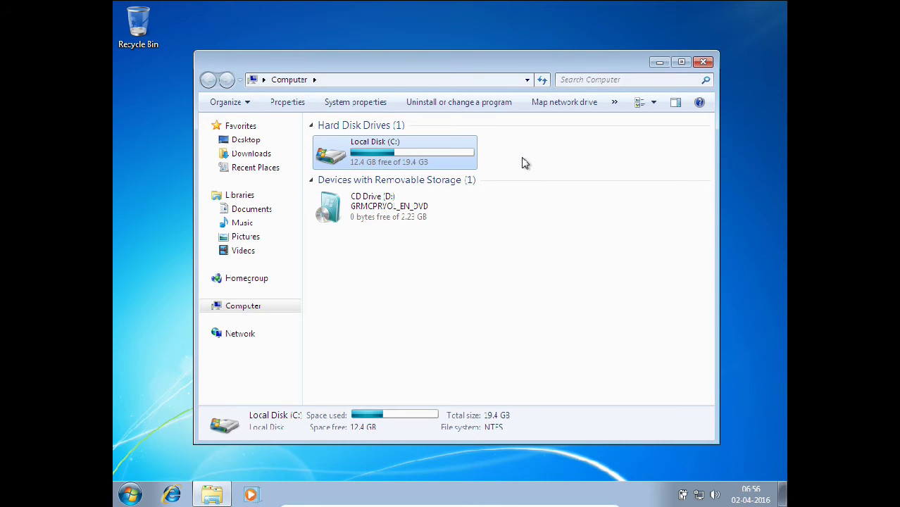
click(207, 305)
click(270, 342)
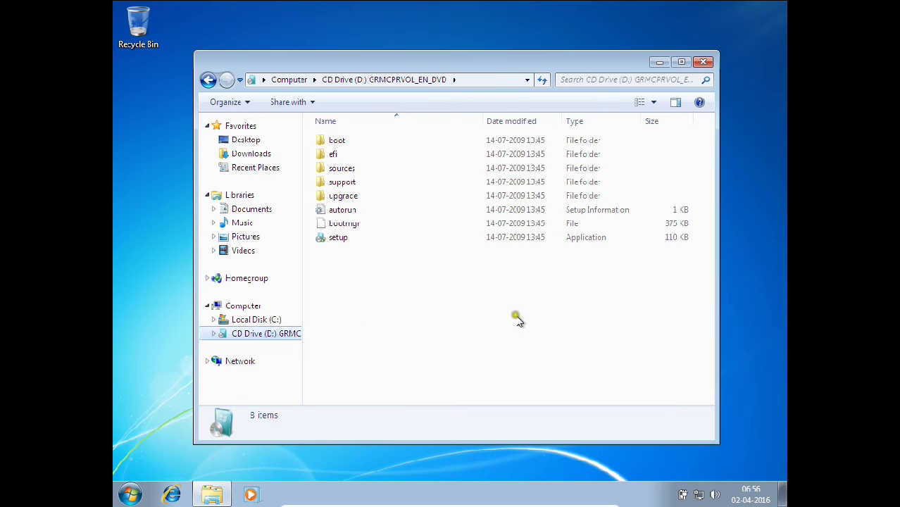
click(705, 64)
Step: Refresh the desktop, shut down Windows 7 and leave full-screen view
right_click(489, 177)
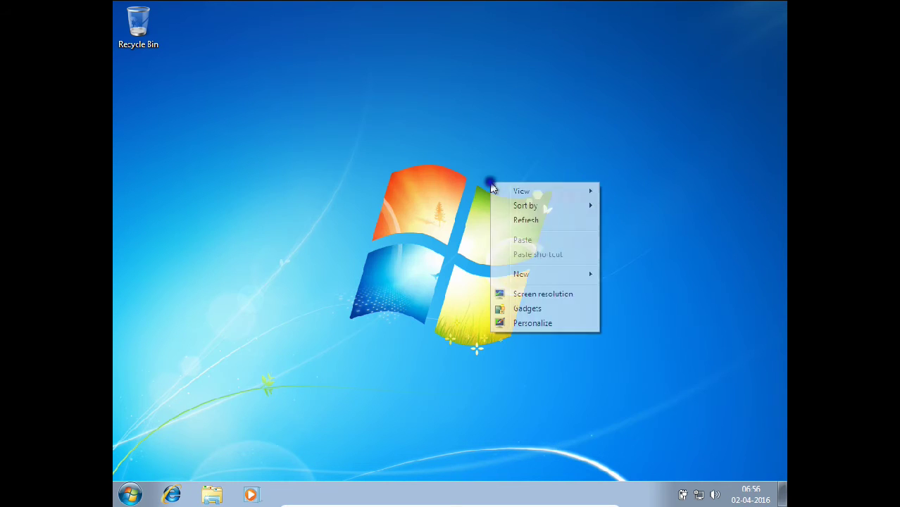
click(508, 218)
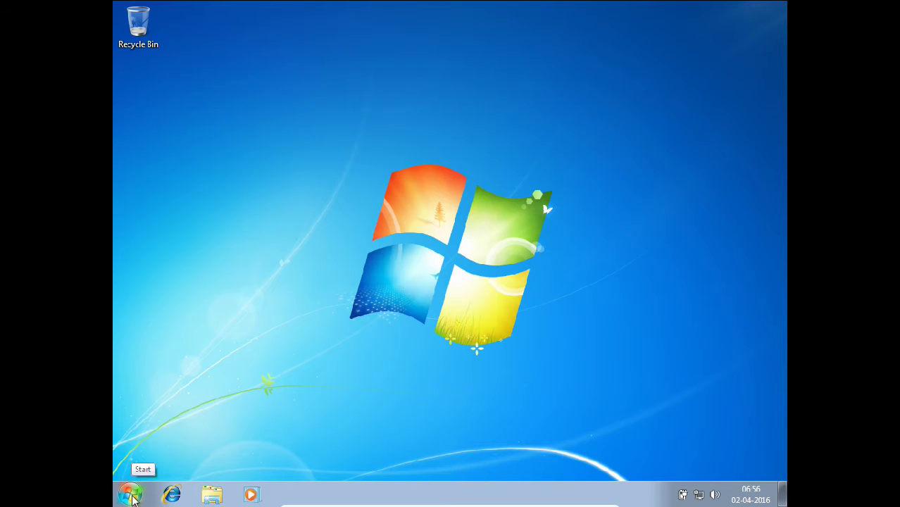
click(131, 496)
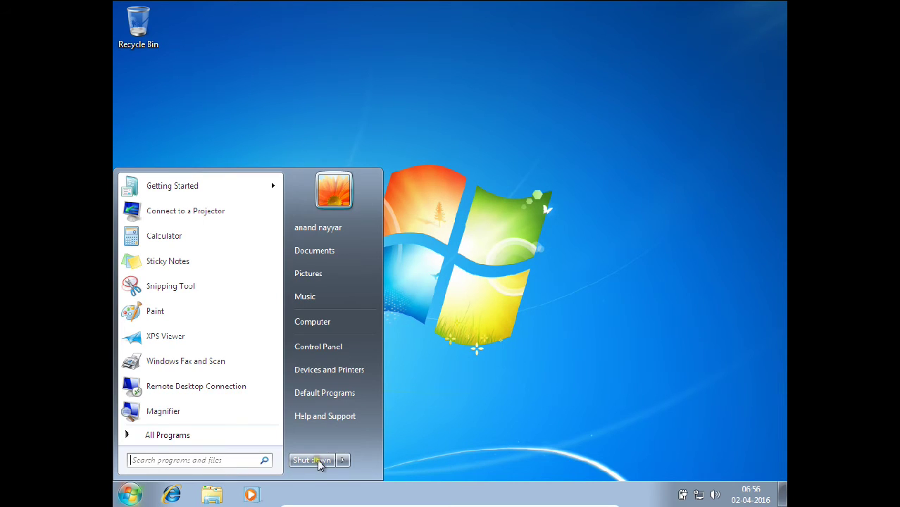
click(317, 462)
mouse_move(423, 504)
click(591, 502)
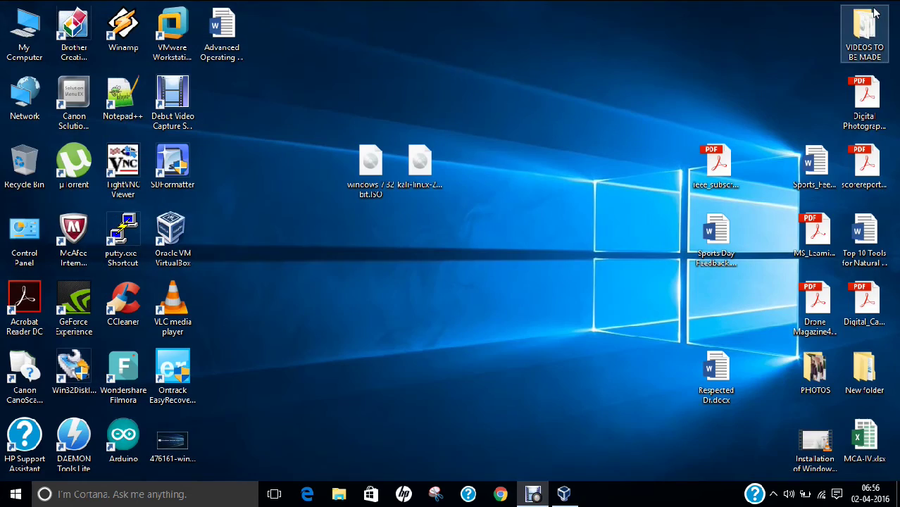
Step: Open the Storage settings of the Windows 7 + Kali Linux machine
click(564, 494)
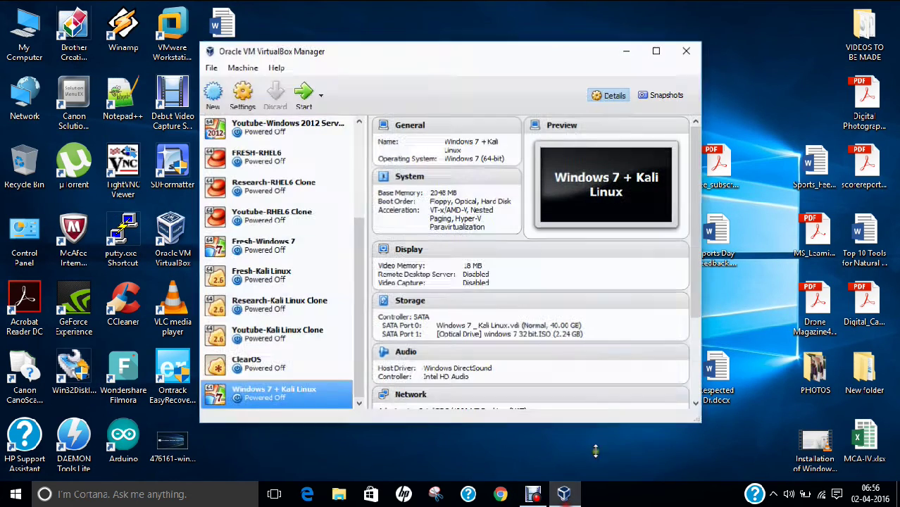
scroll(275, 369, up, 1)
scroll(287, 376, down, 1)
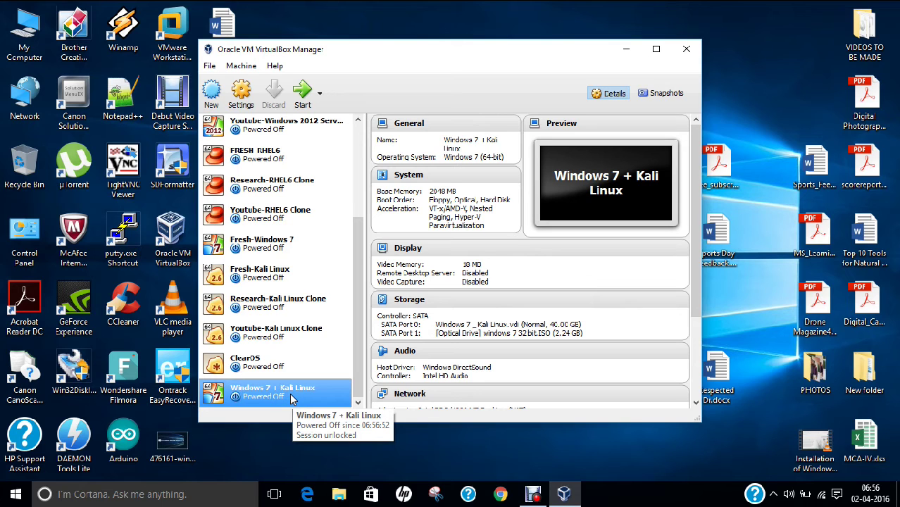
right_click(293, 398)
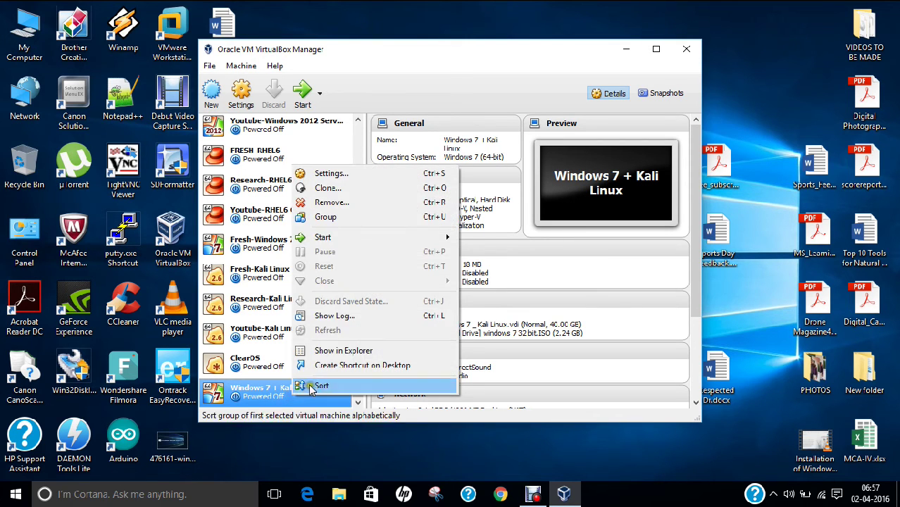
click(334, 177)
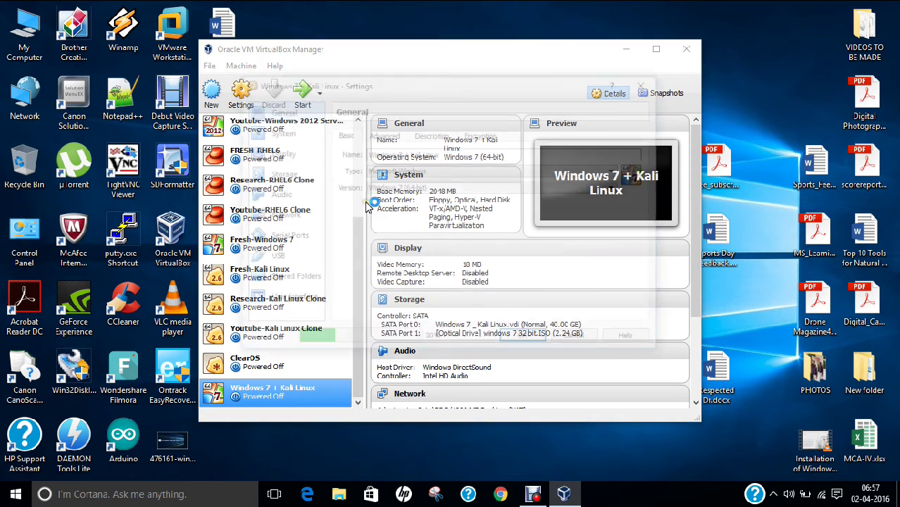
click(296, 156)
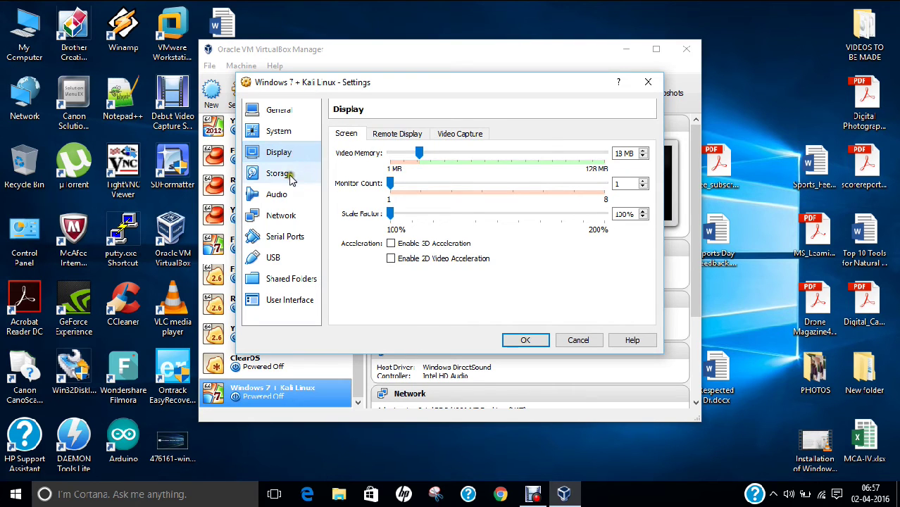
click(284, 174)
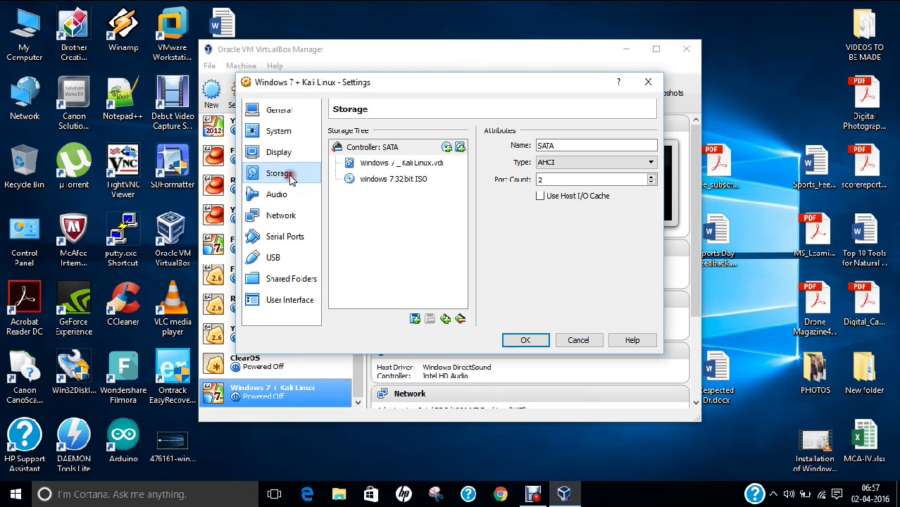
Step: Replace the Windows 7 ISO with kali-linux-2016.1-amd64.iso, save, and start the machine
click(392, 179)
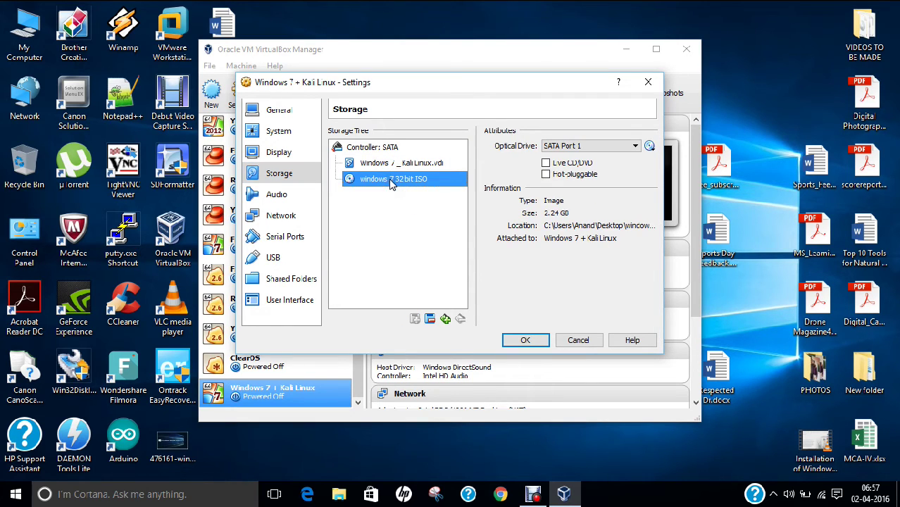
click(649, 145)
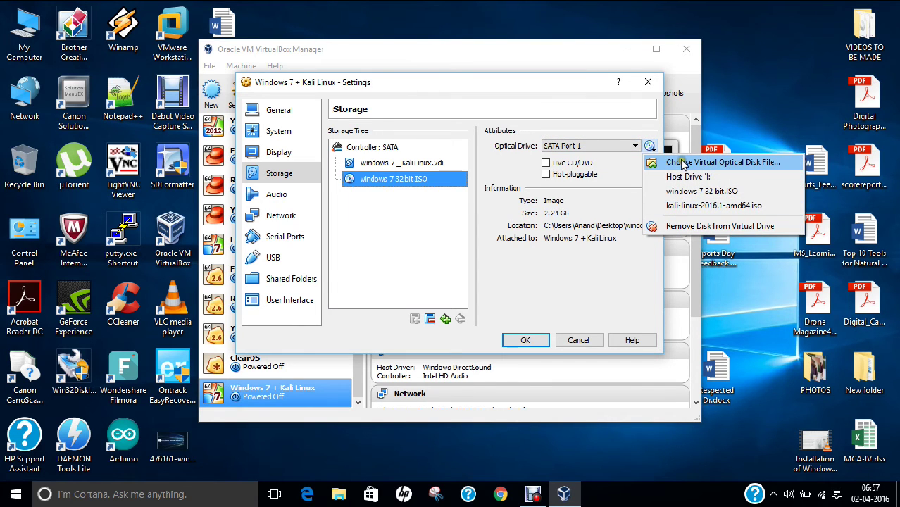
click(678, 162)
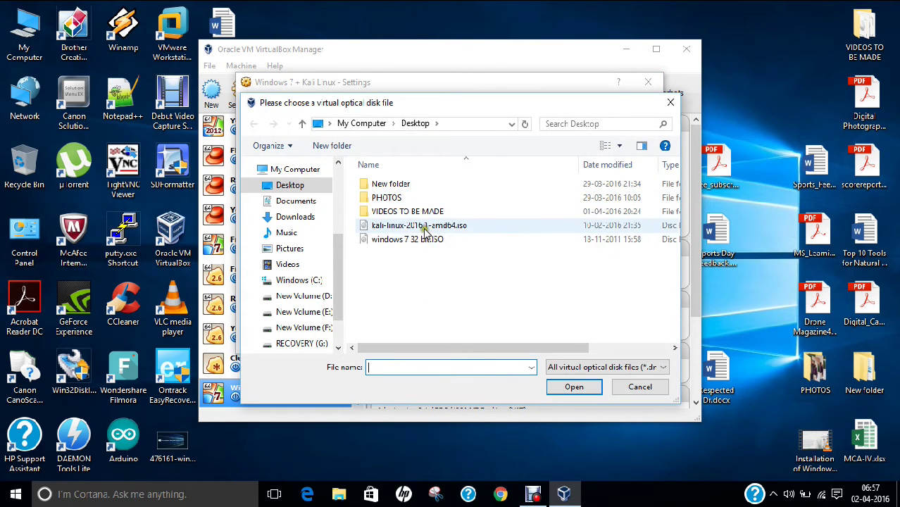
click(423, 226)
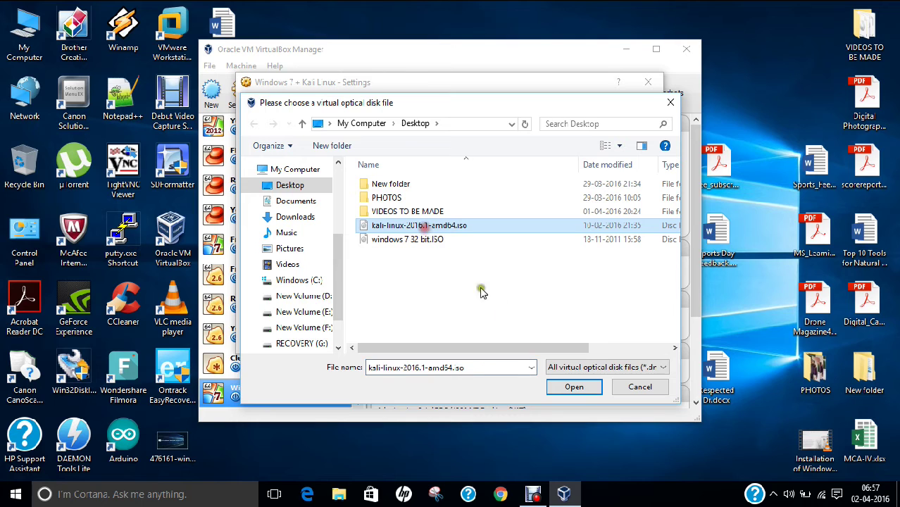
click(574, 389)
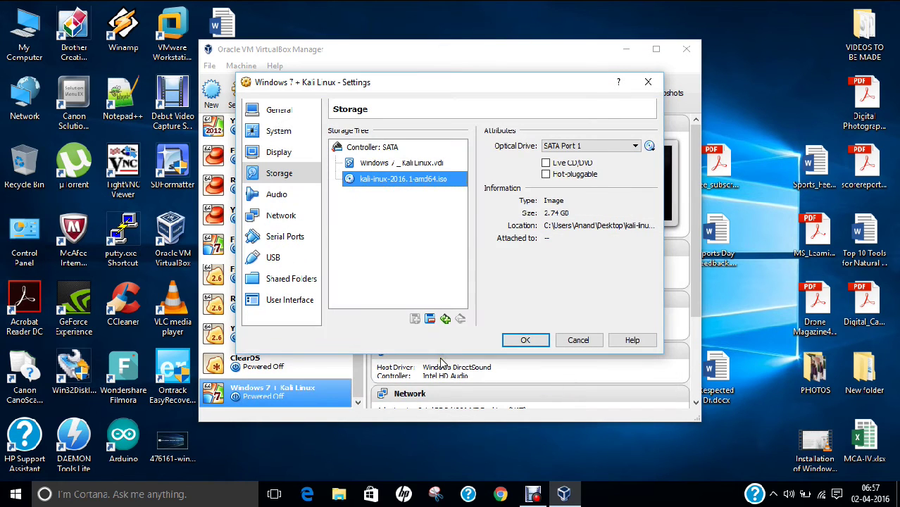
click(525, 340)
click(303, 99)
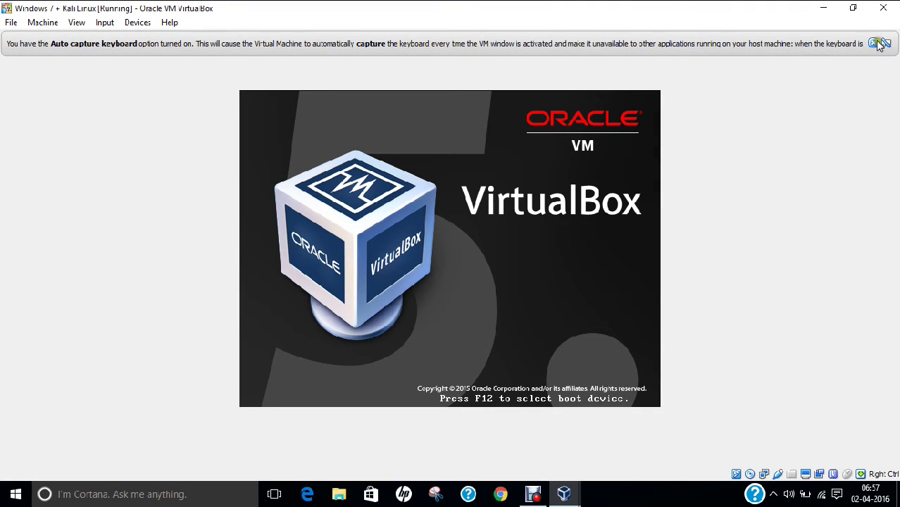
click(886, 43)
Step: Switch to full-screen and launch the graphical install entry from Kali's boot menu
click(106, 22)
mouse_move(76, 22)
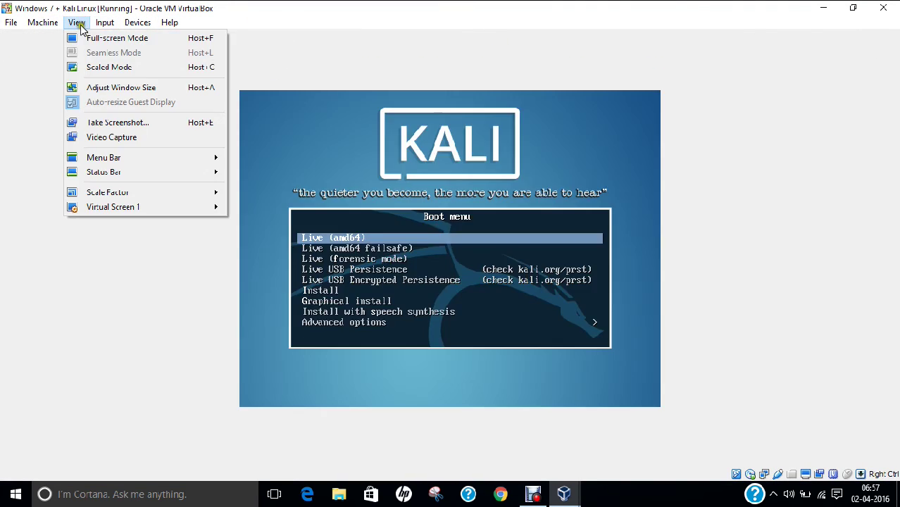
click(90, 38)
key(Down)
key(Down)
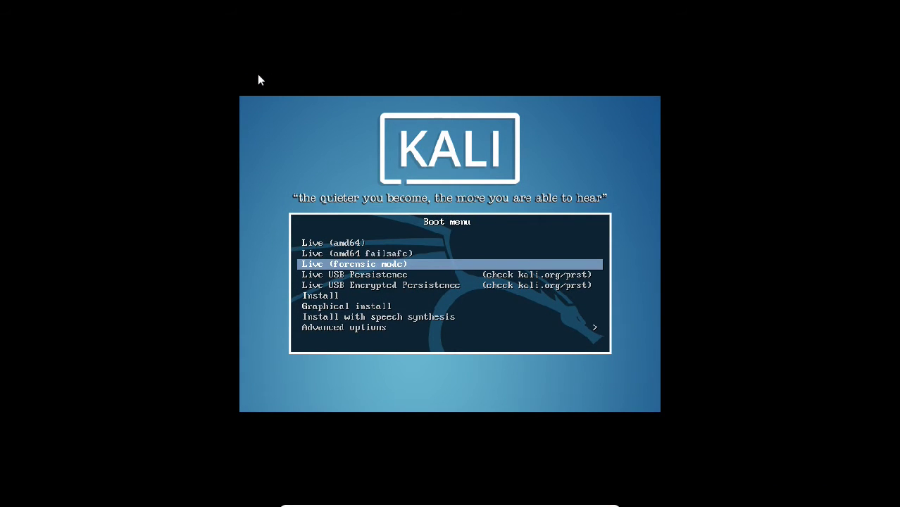
key(Up)
key(Up)
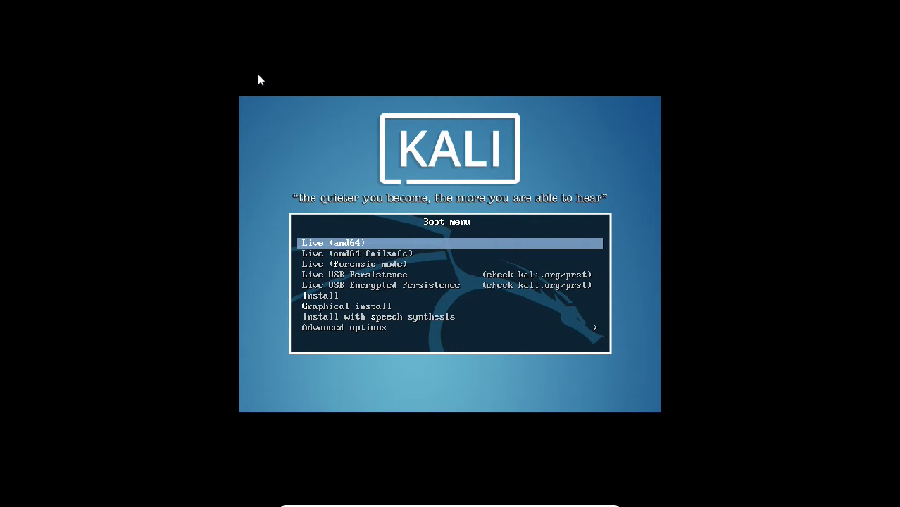
key(Down)
key(Down)
key(Down)
key(Down)
key(Down)
key(Down)
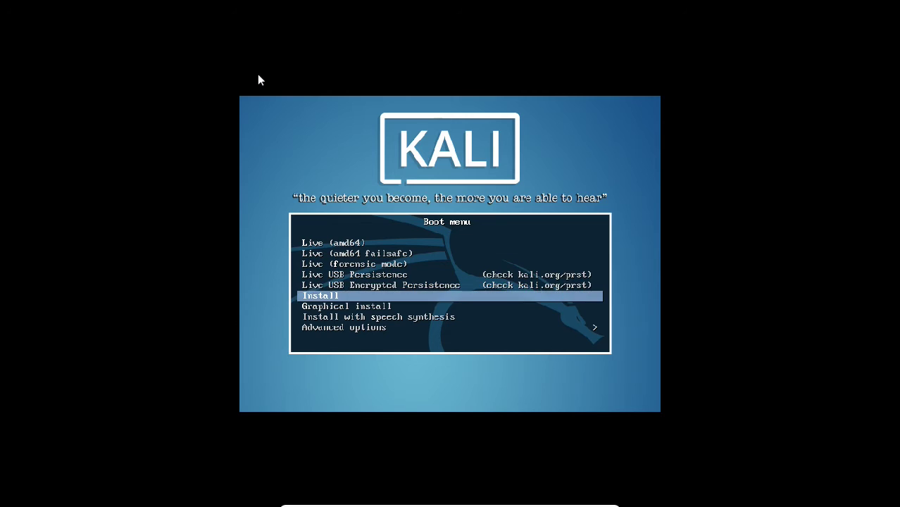
key(Return)
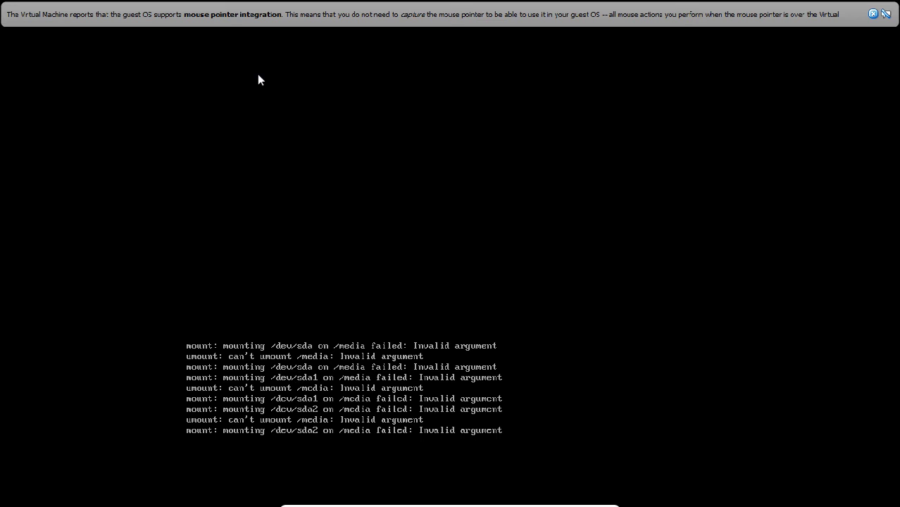
click(871, 15)
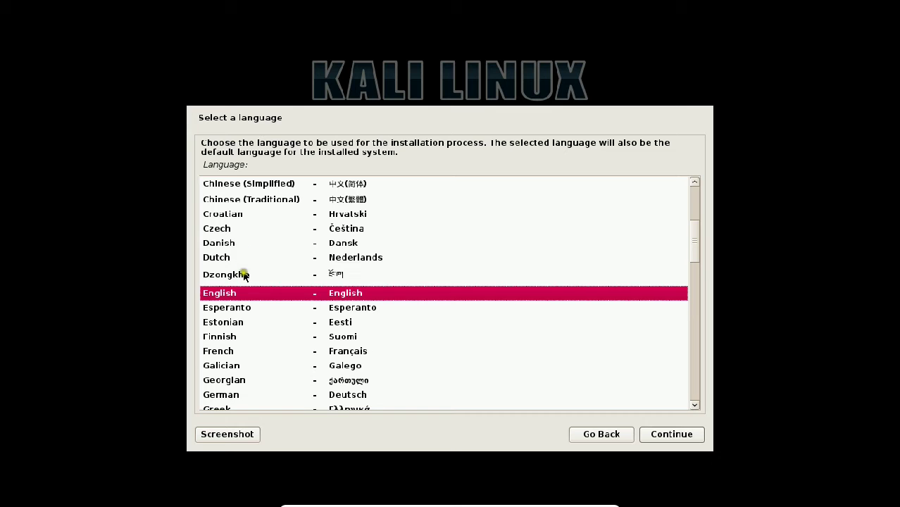
Step: Keep English, choose India as location, and accept the American English keymap
click(662, 434)
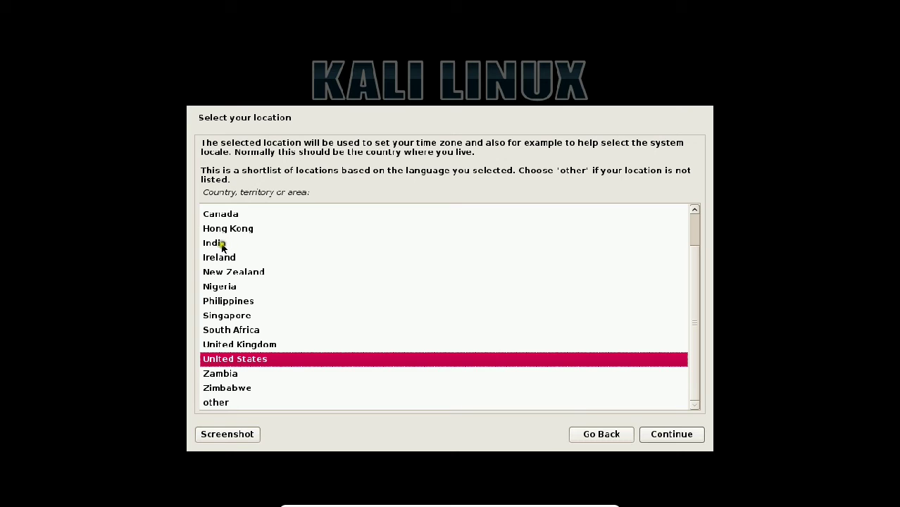
click(218, 243)
click(665, 436)
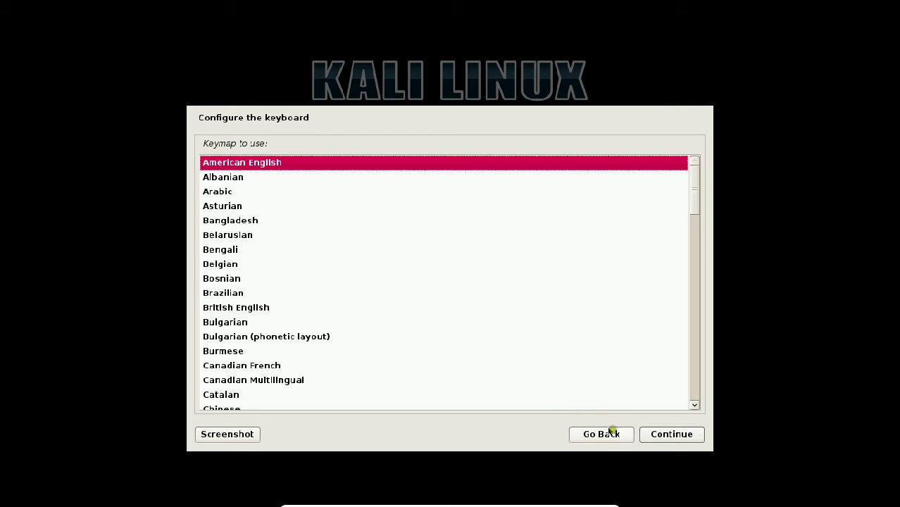
click(665, 437)
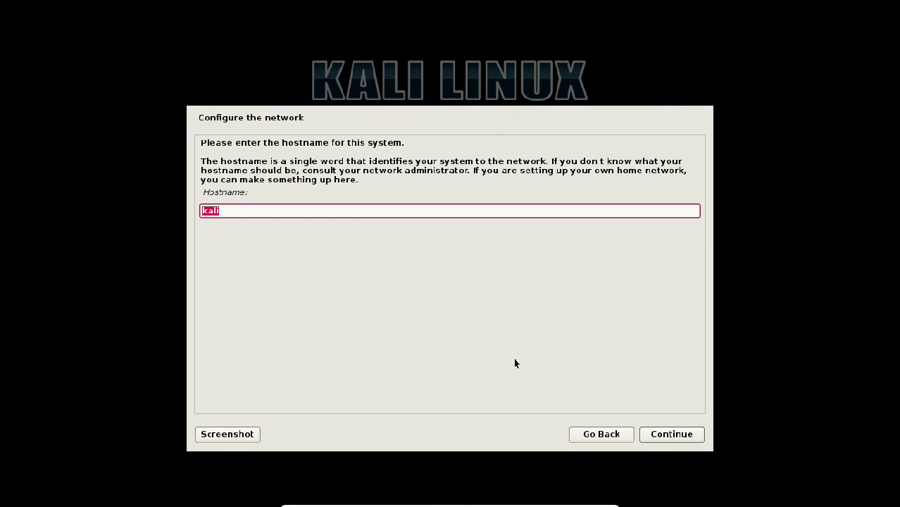
Step: Keep the hostname kali and set the domain name to kali
click(515, 360)
click(661, 435)
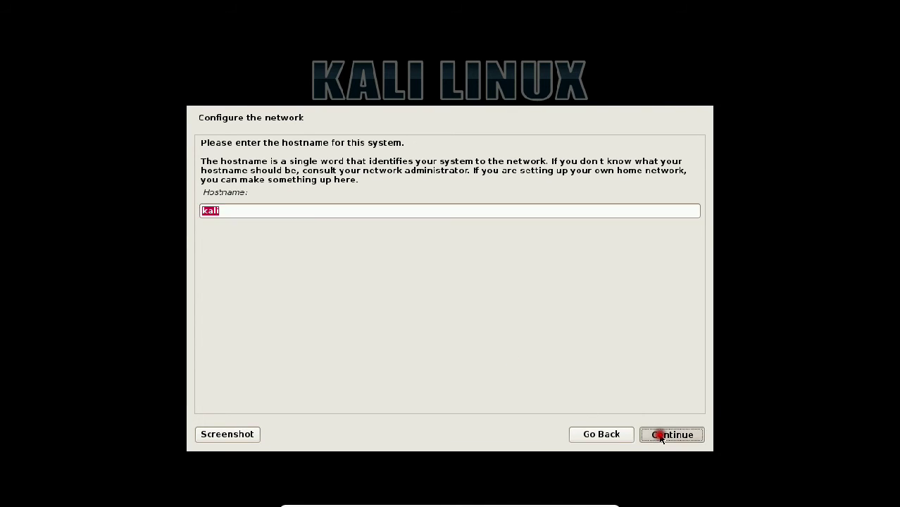
text(kali)
key(Return)
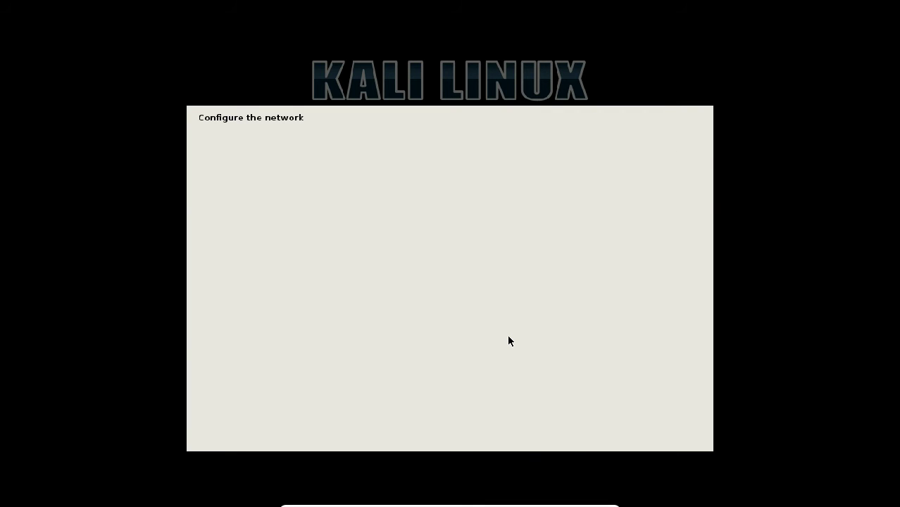
Step: Enter and confirm the root password
text(•••••)
key(Tab)
text(•••••)
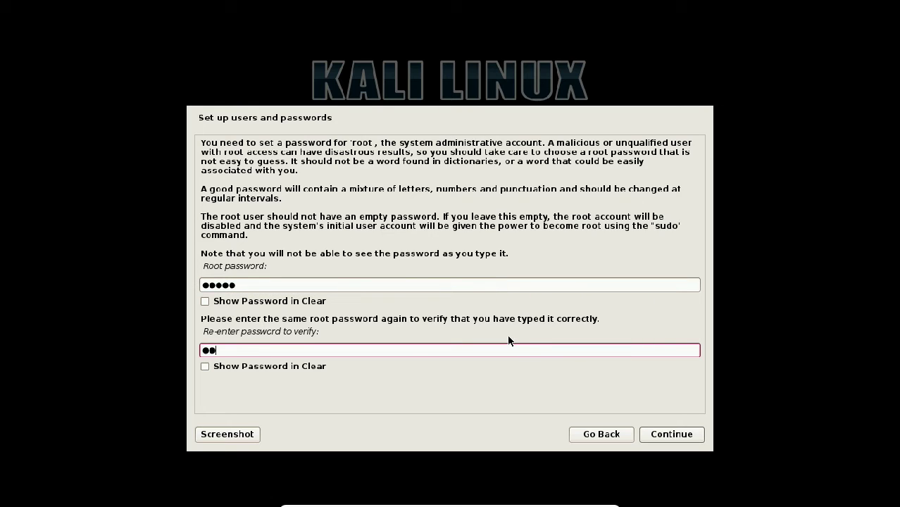
key(Return)
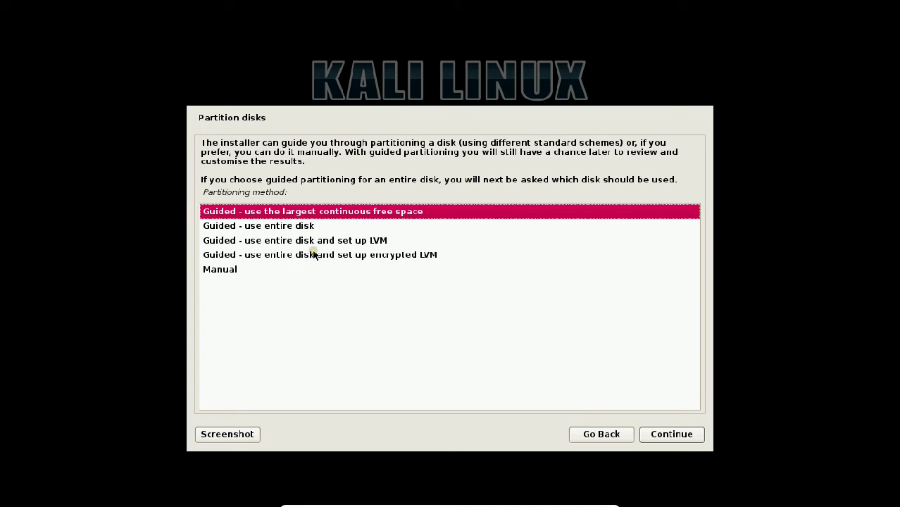
Step: Use manual partitioning to auto-partition the 22.0 GB free space, all files in one partition
click(237, 273)
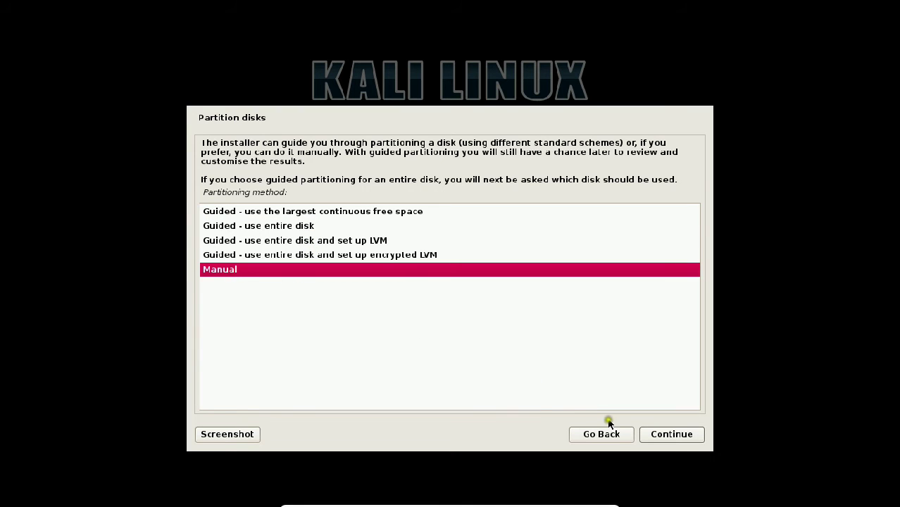
click(664, 437)
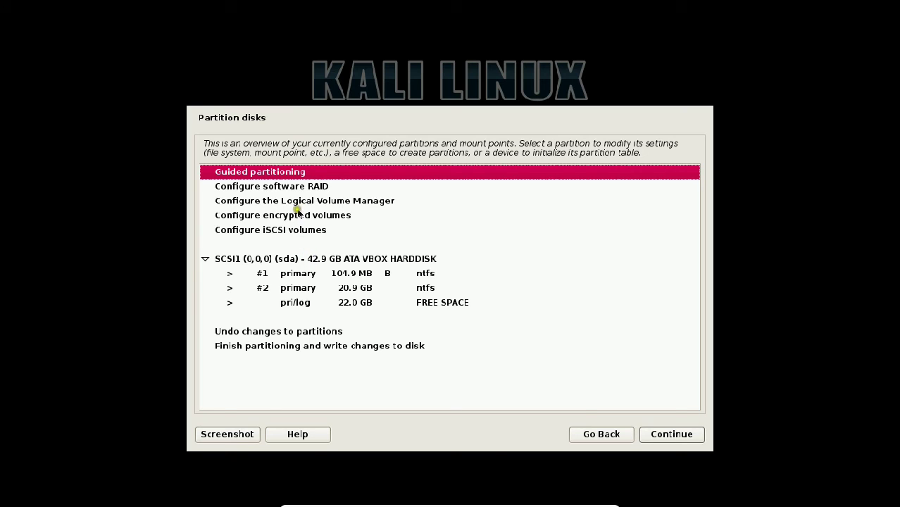
click(307, 308)
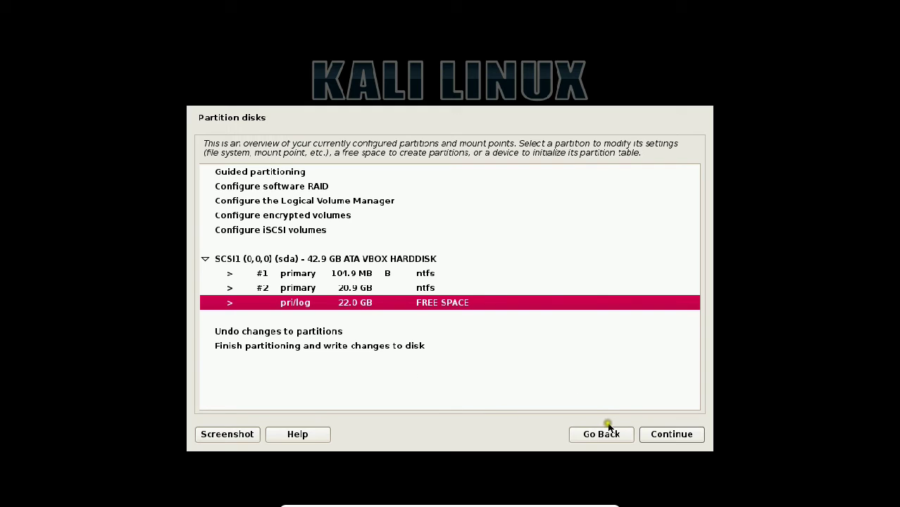
click(648, 432)
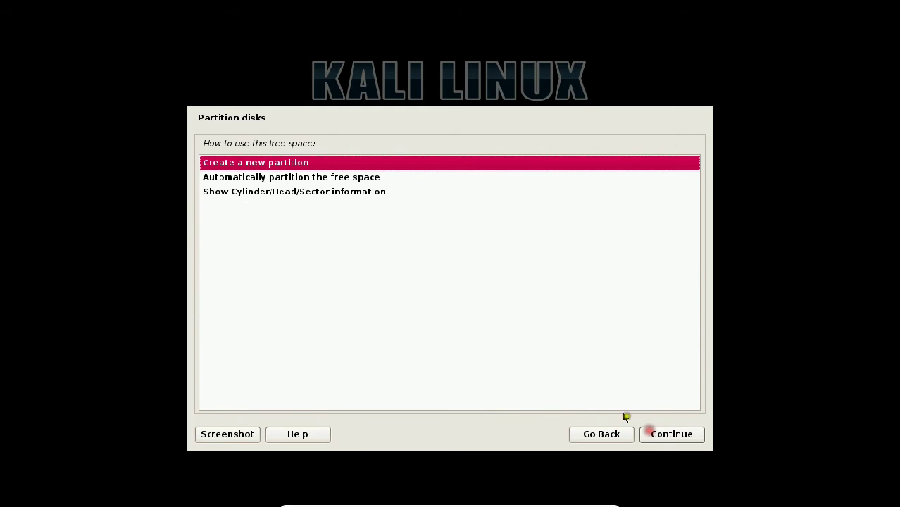
click(291, 180)
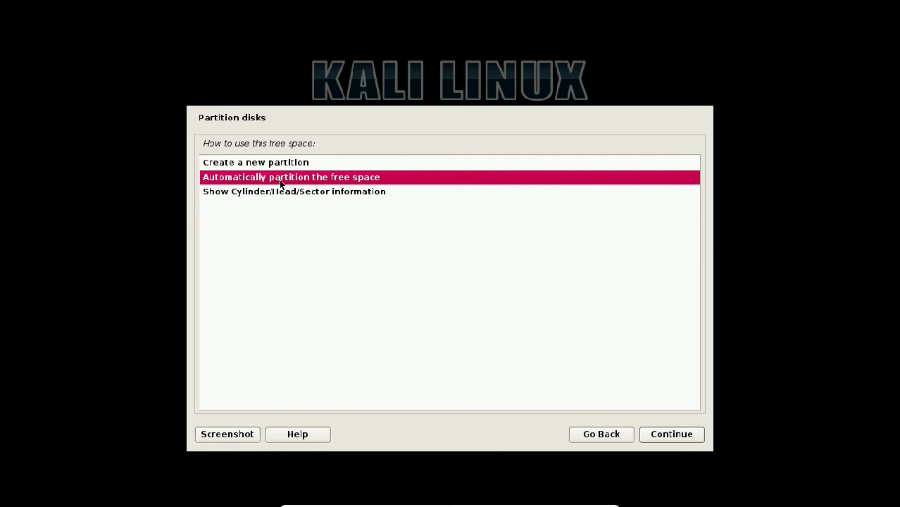
click(673, 434)
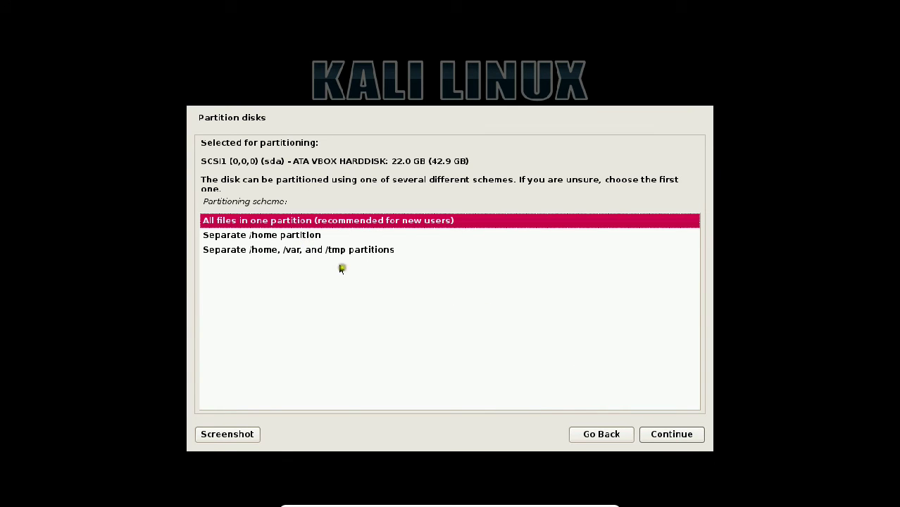
click(673, 434)
Step: Review the new 21.0 GB ext4 and swap partitions, then finish partitioning
click(511, 360)
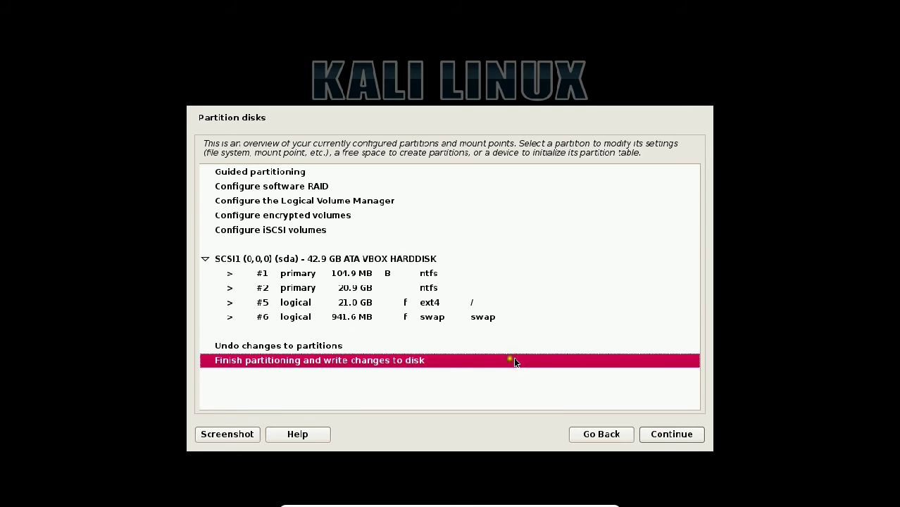
click(404, 304)
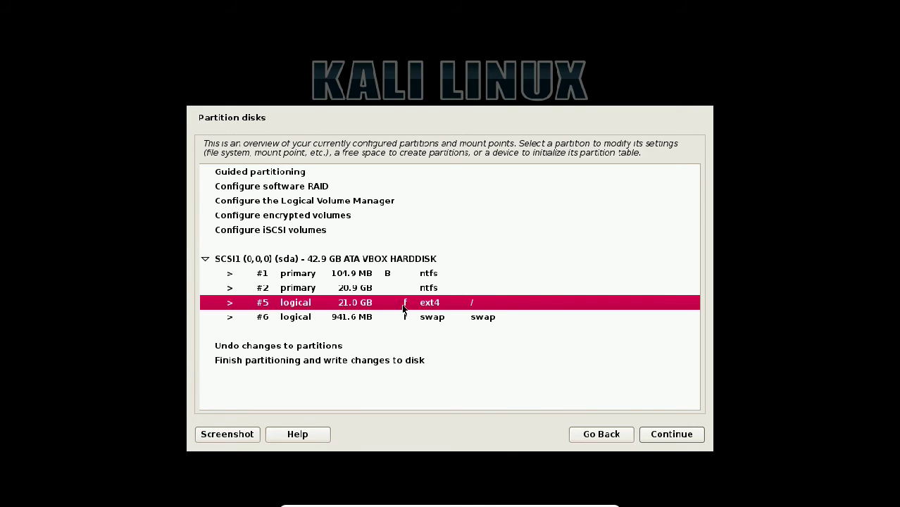
click(412, 318)
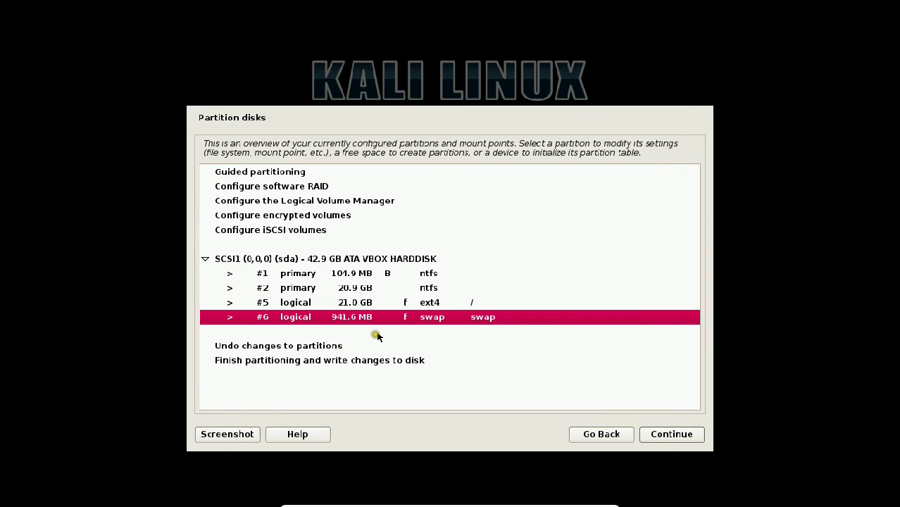
click(368, 361)
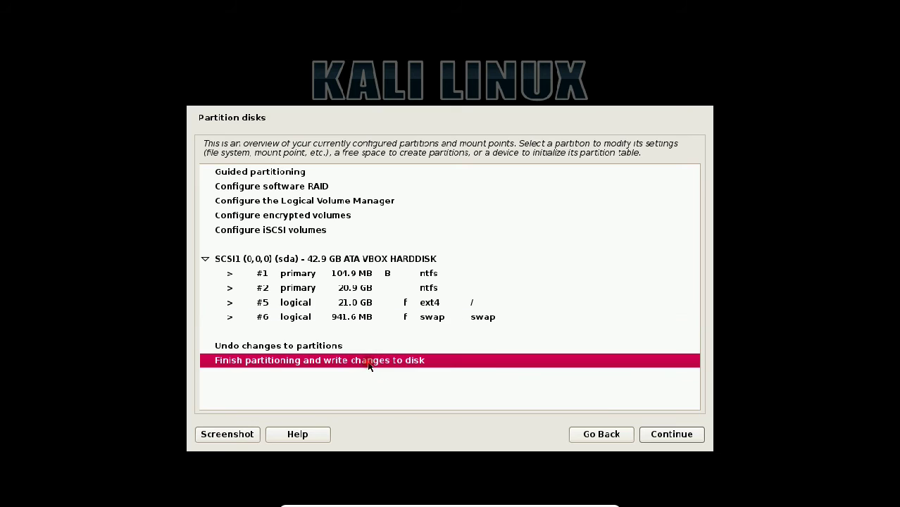
click(659, 435)
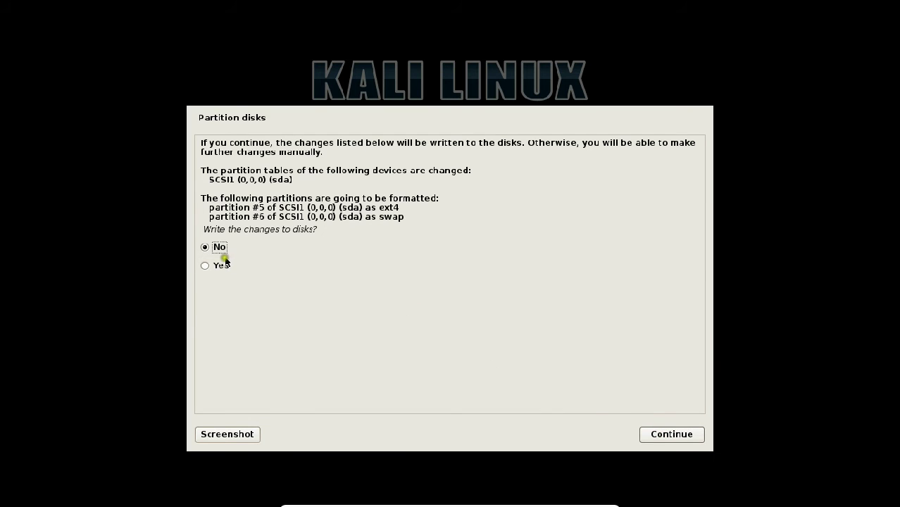
Step: Write the partition changes to disk and leave full-screen view
click(217, 267)
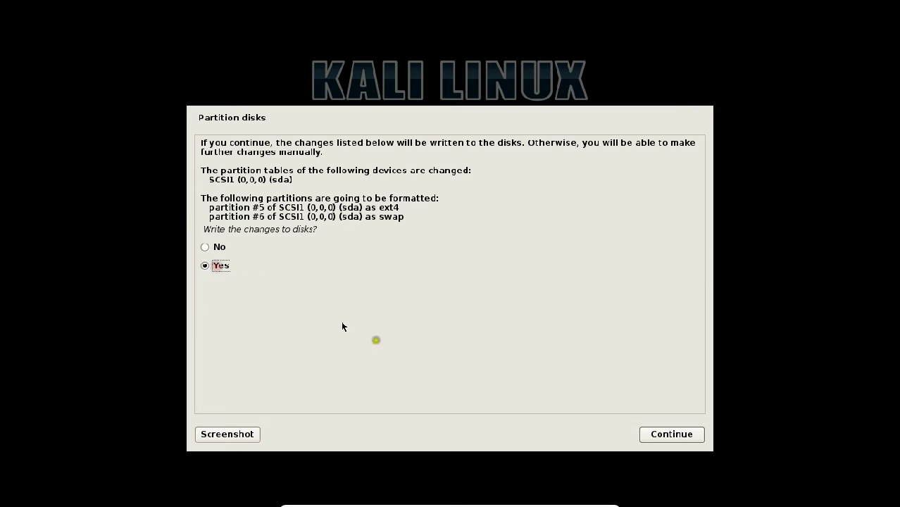
click(647, 437)
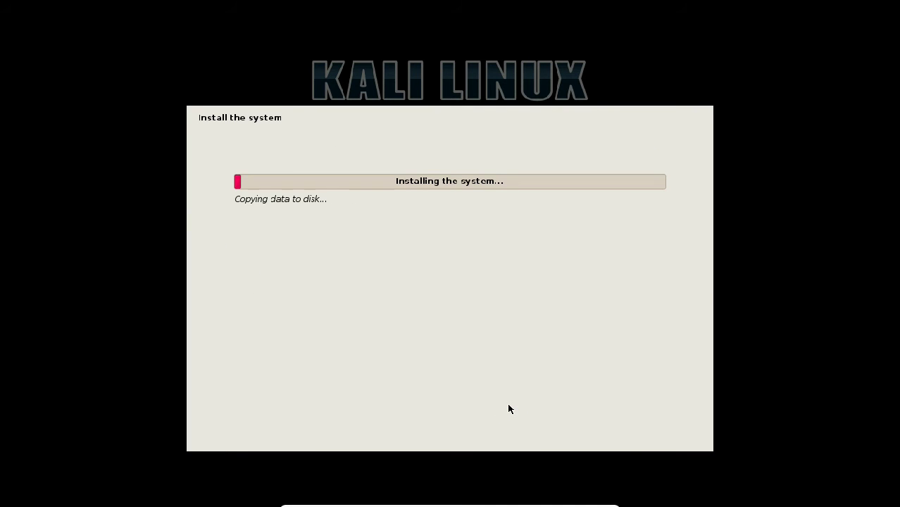
mouse_move(526, 496)
click(593, 499)
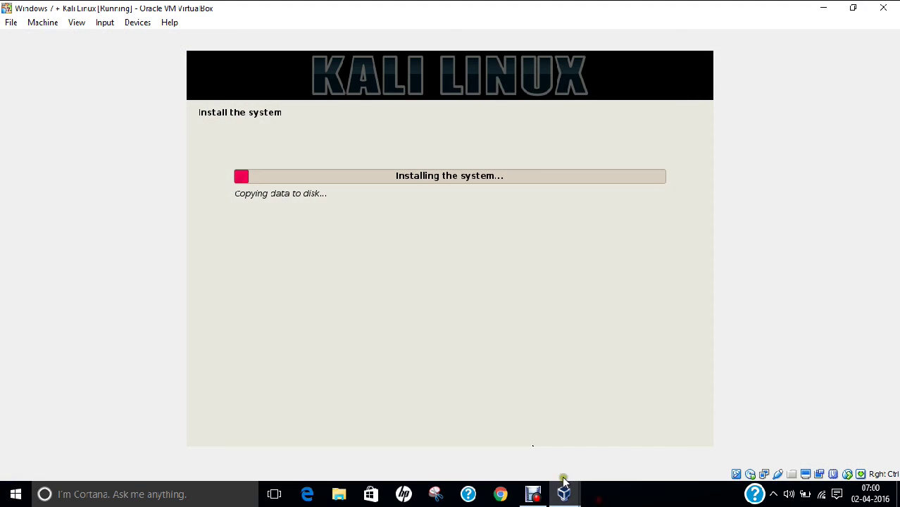
Step: Return the virtual machine to full-screen mode from the View menu
click(635, 499)
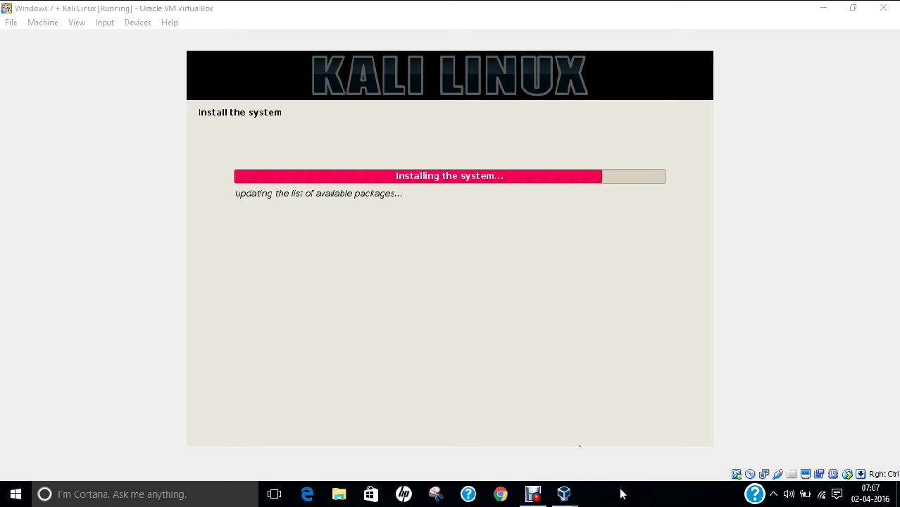
click(478, 277)
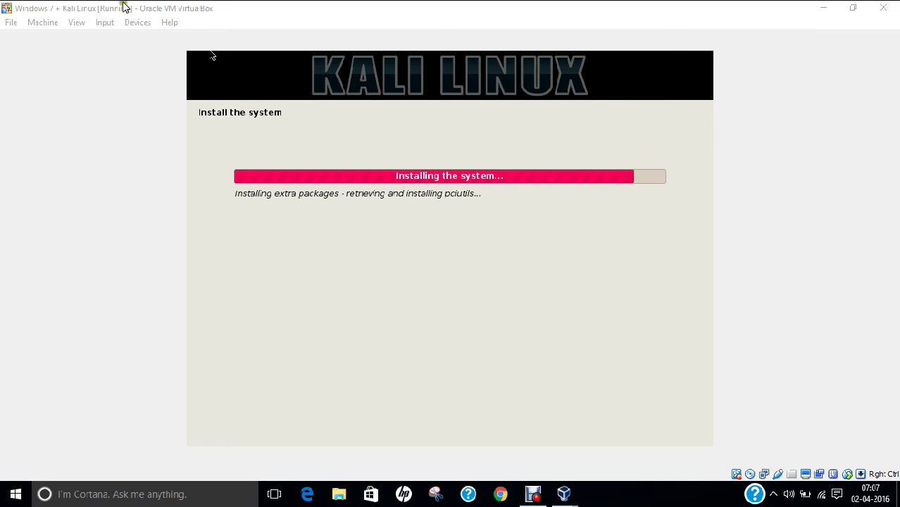
click(89, 22)
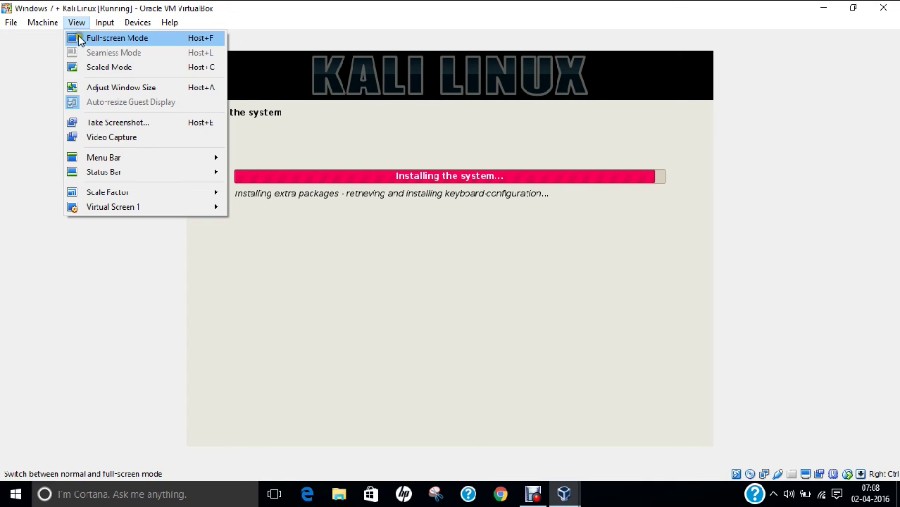
click(99, 66)
click(285, 228)
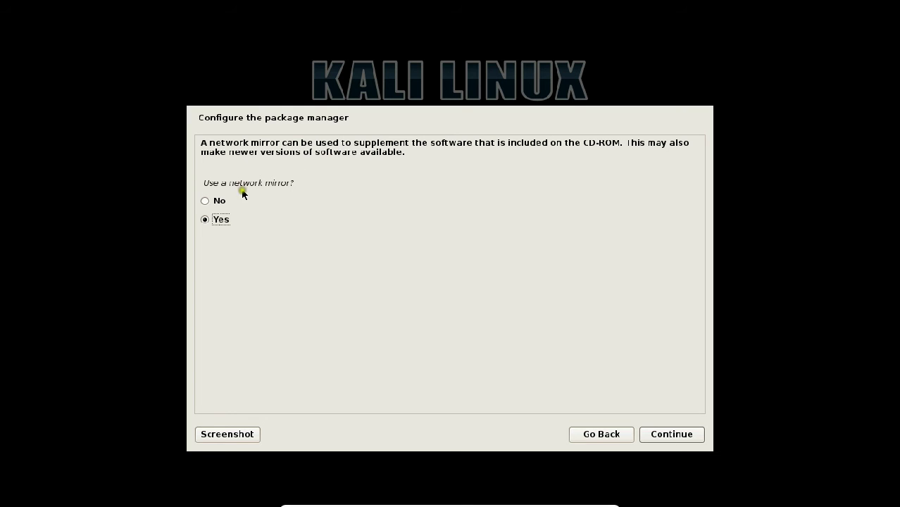
Step: Decline the network mirror, then leave and re-enter full-screen while installation continues
click(216, 204)
click(670, 434)
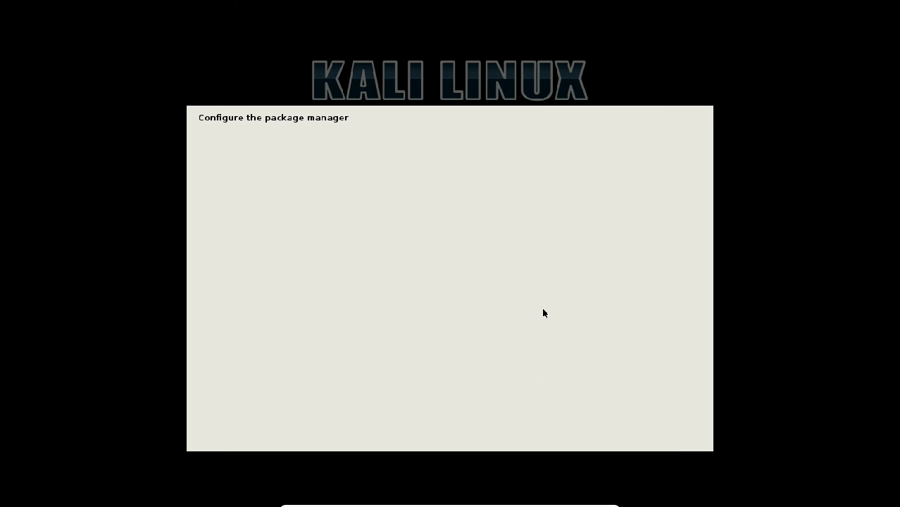
mouse_move(549, 505)
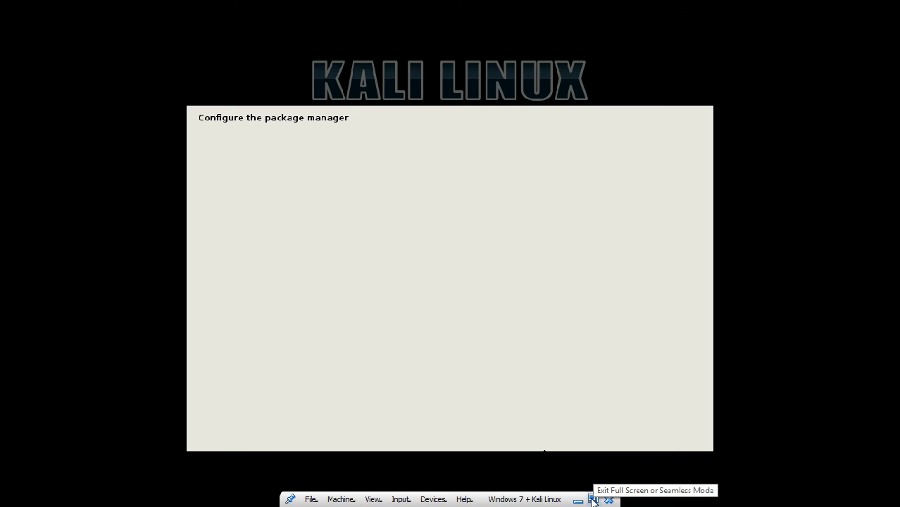
click(593, 500)
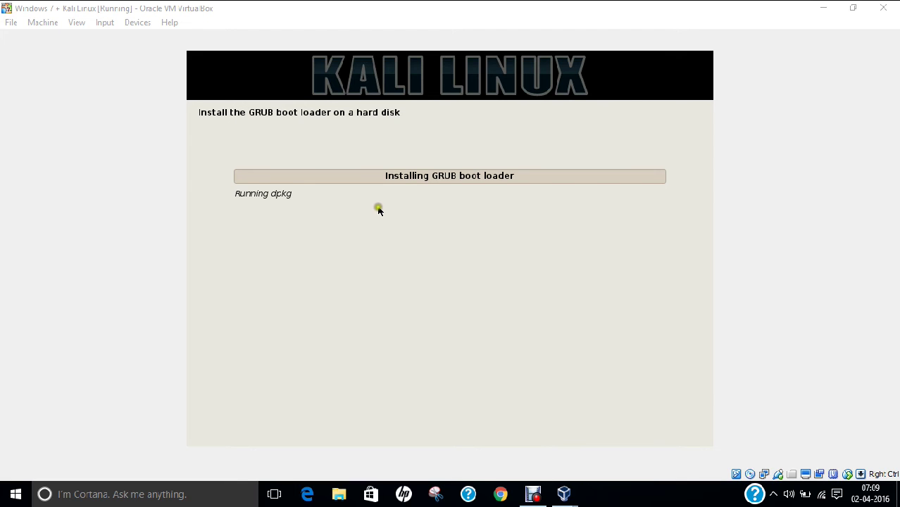
click(79, 26)
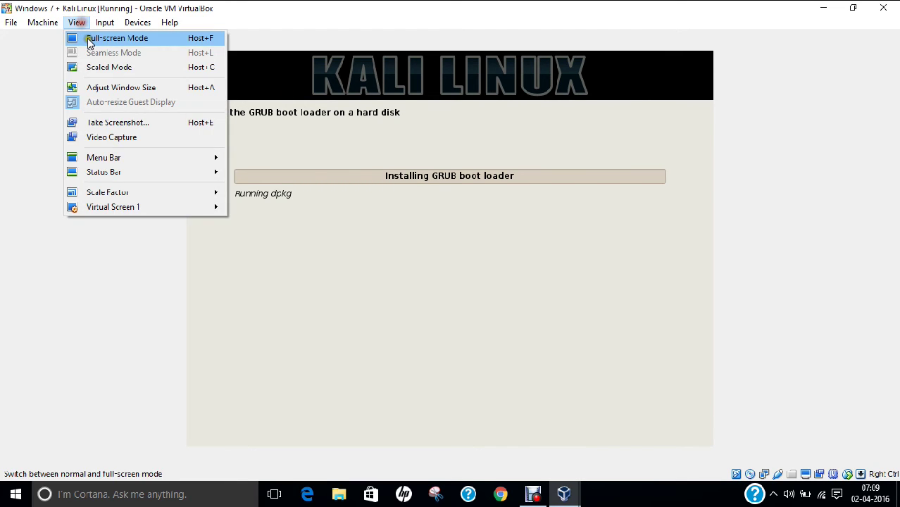
click(90, 37)
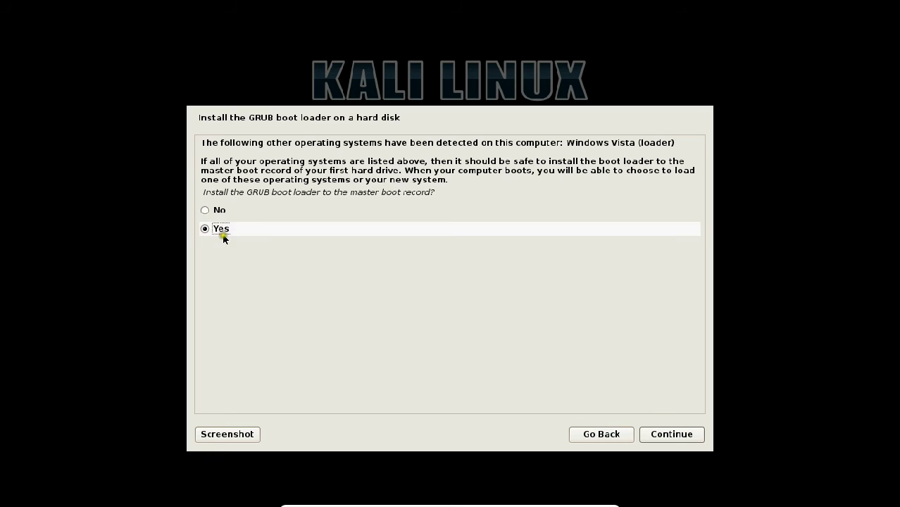
Step: Install the GRUB boot loader to the master boot record on /dev/sda
click(661, 438)
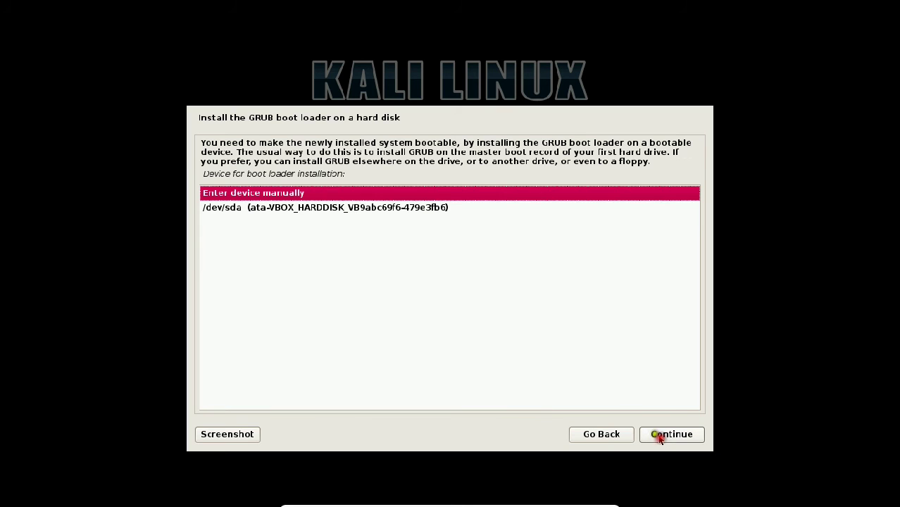
click(321, 209)
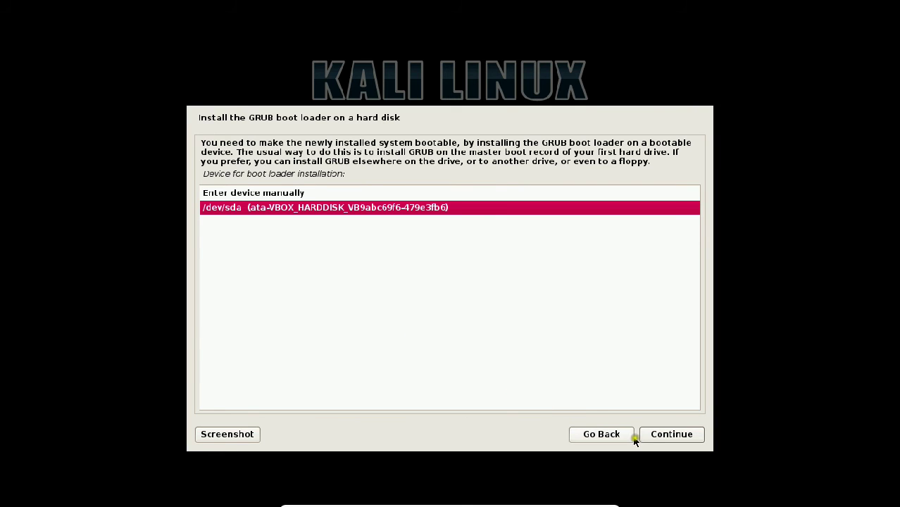
click(656, 435)
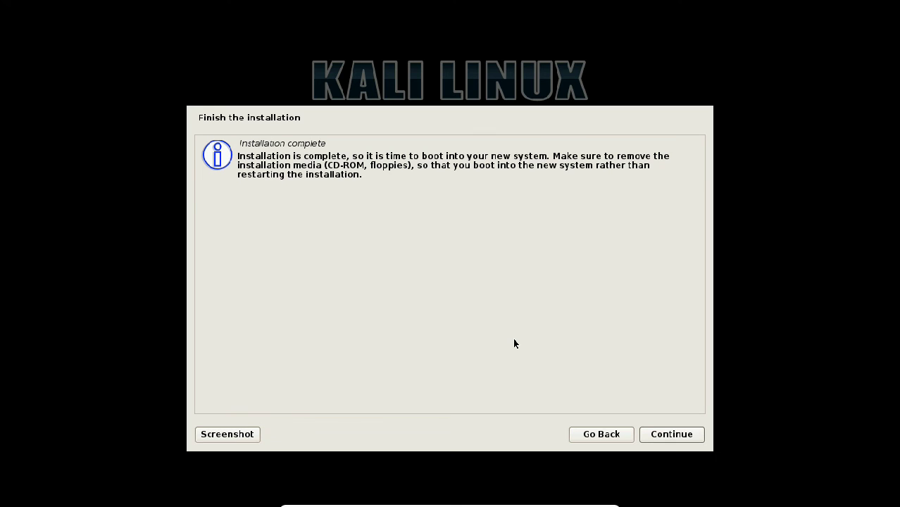
Step: Accept the installation-complete message, then leave full-screen and check the optical drive's disk images without changes
click(513, 336)
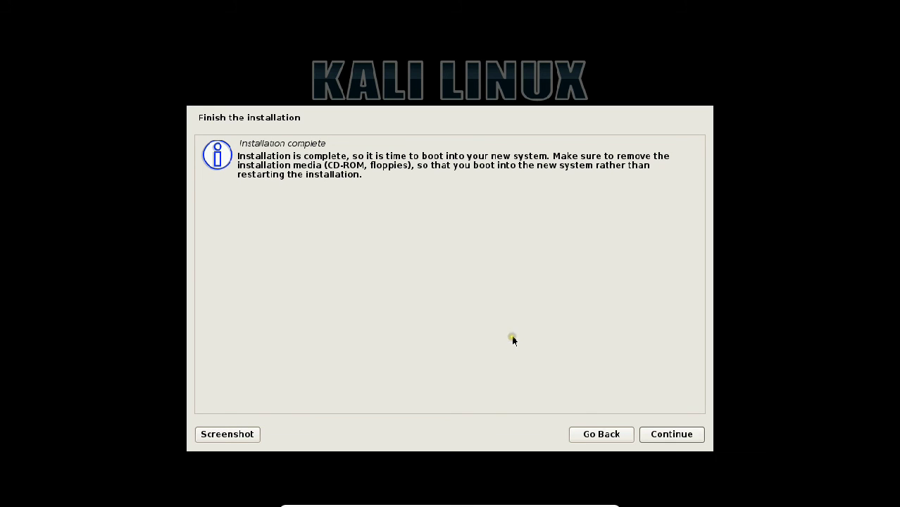
click(671, 435)
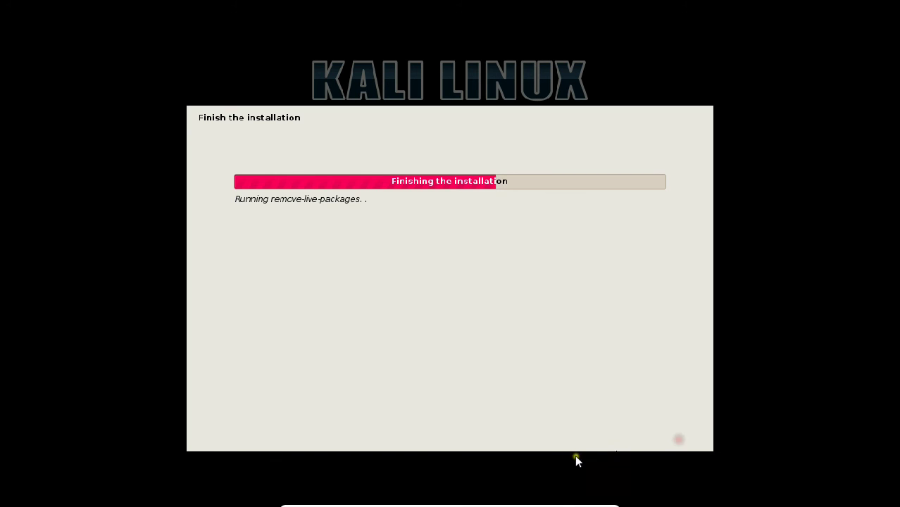
mouse_move(573, 499)
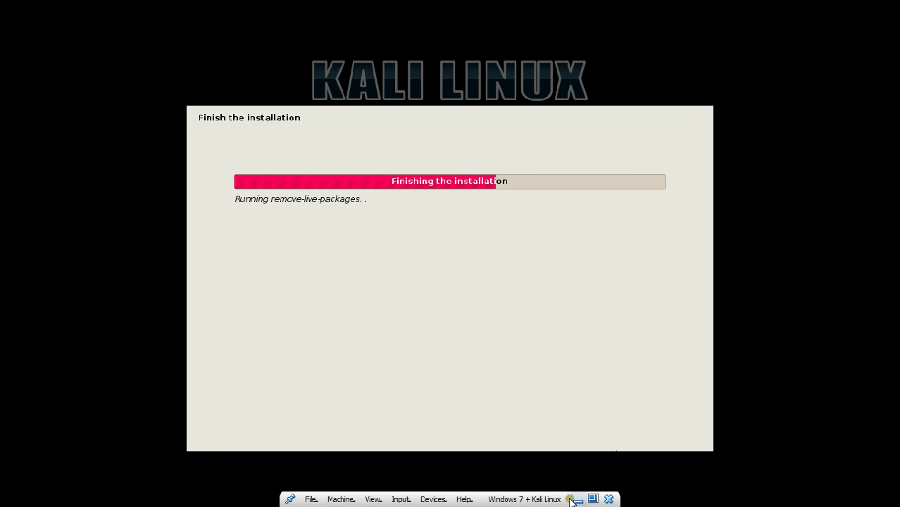
click(594, 499)
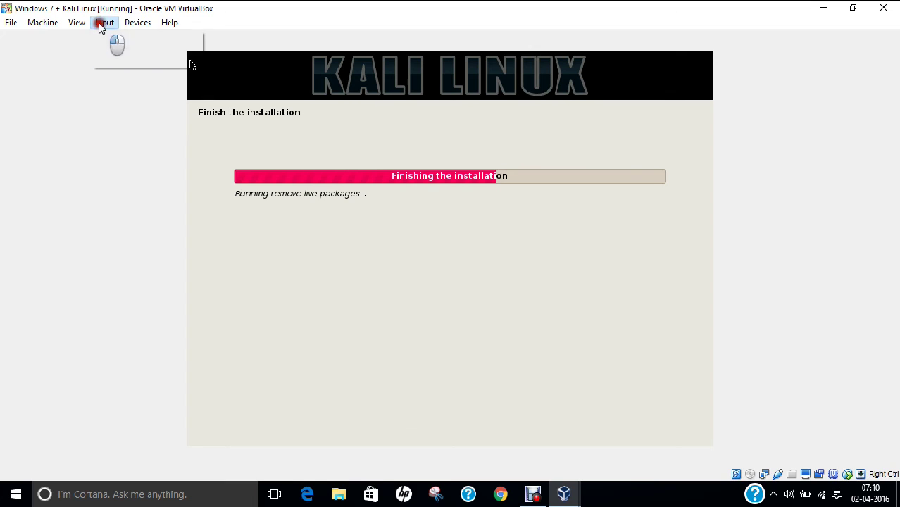
click(137, 22)
mouse_move(144, 41)
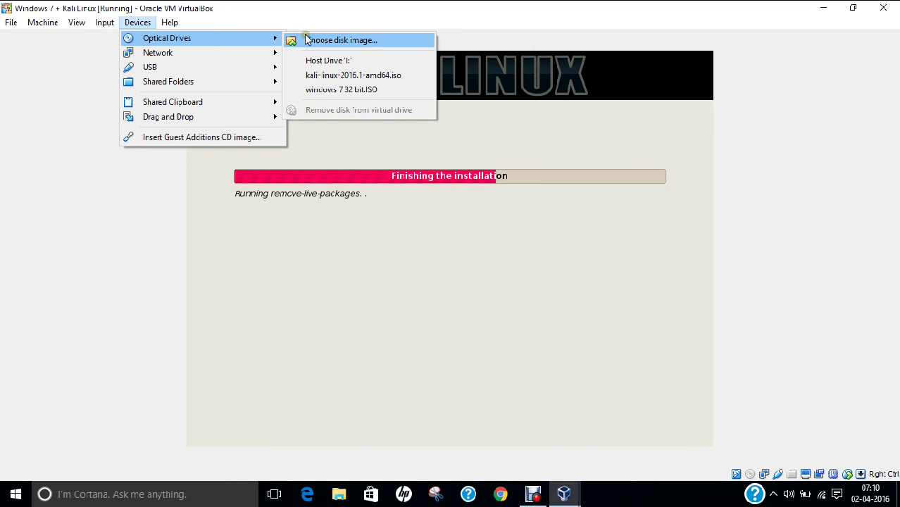
click(557, 229)
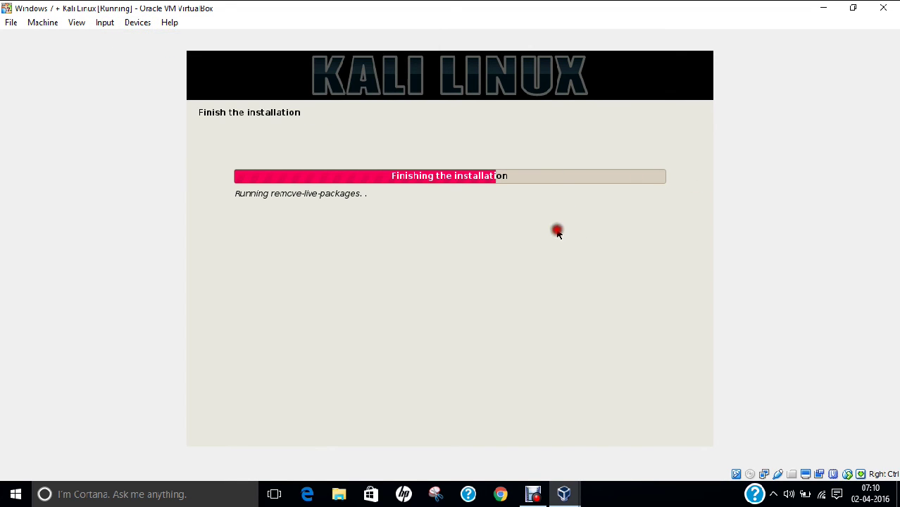
Step: Return the VM to full-screen, then go back to a window once the GRUB menu appears
click(76, 23)
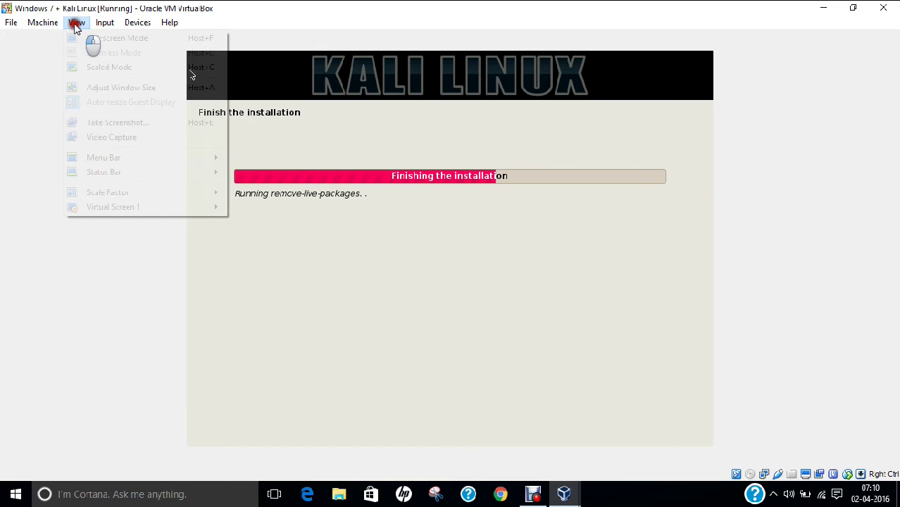
click(86, 37)
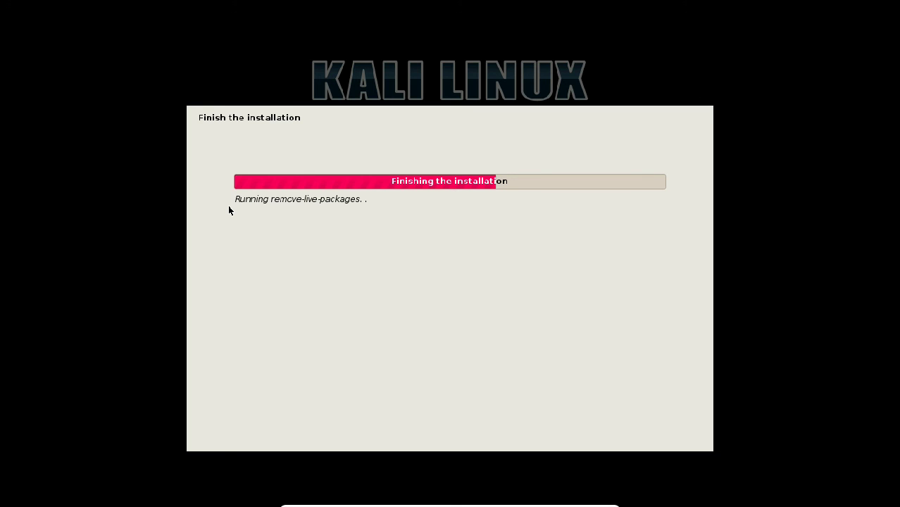
click(589, 427)
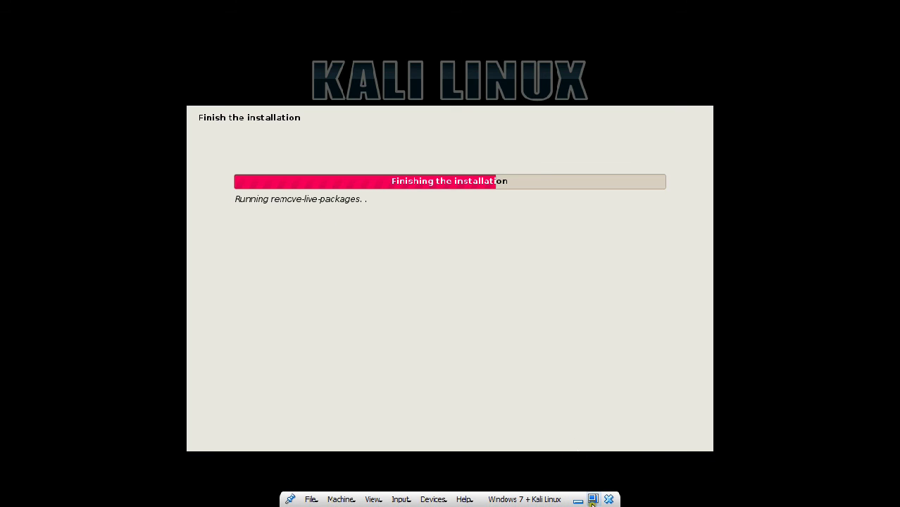
click(593, 499)
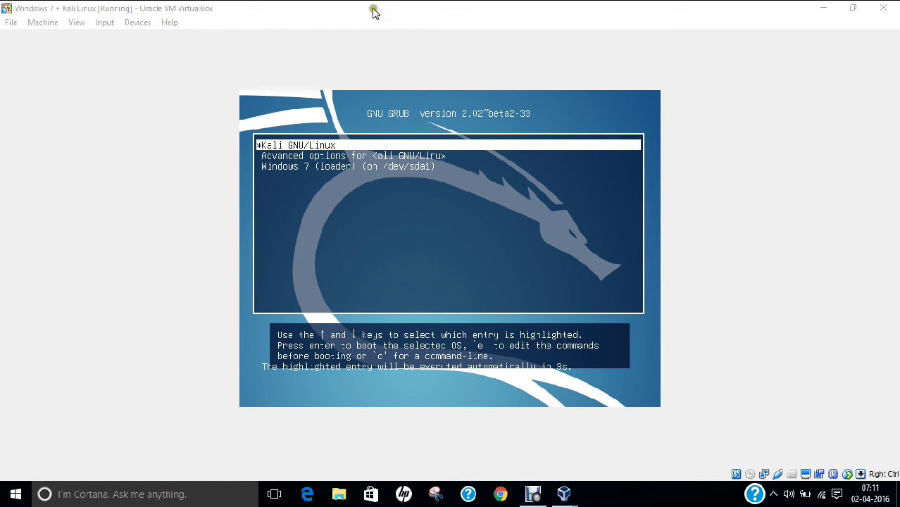
Step: Browse the GRUB entries, switch to full-screen, and start the Kali GNU/Linux entry
key(Down)
key(Down)
key(Up)
key(Up)
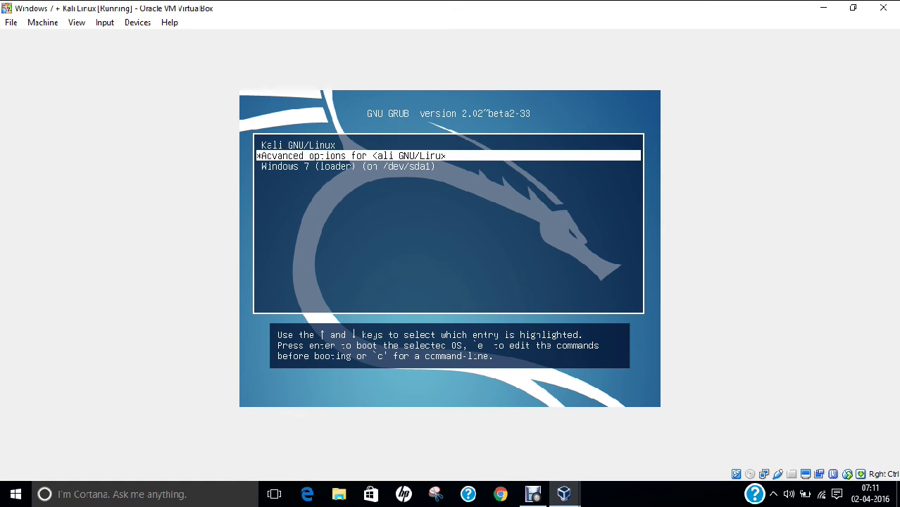
key(Down)
key(Down)
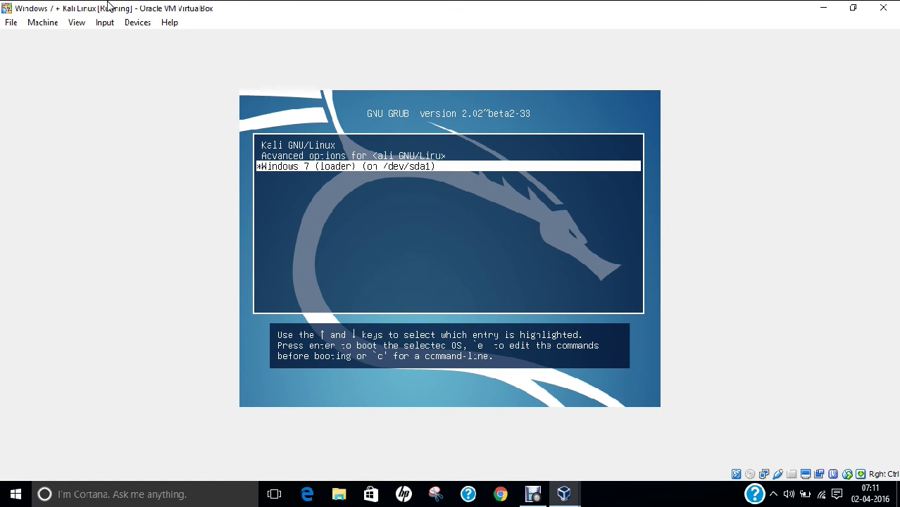
click(76, 22)
click(75, 34)
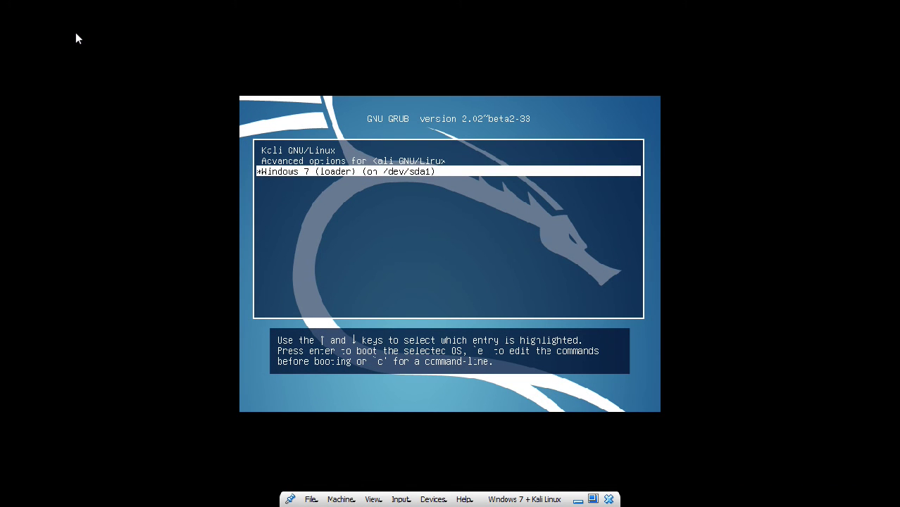
key(Up)
key(Up)
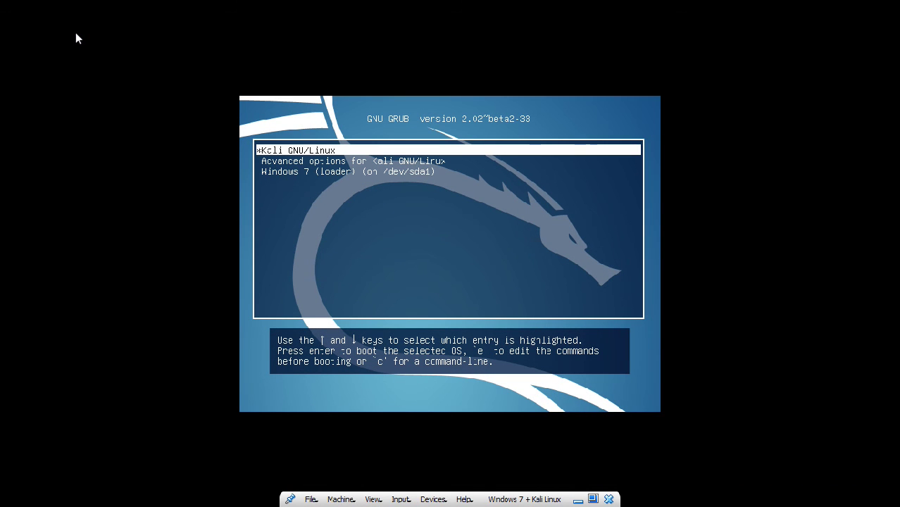
key(Return)
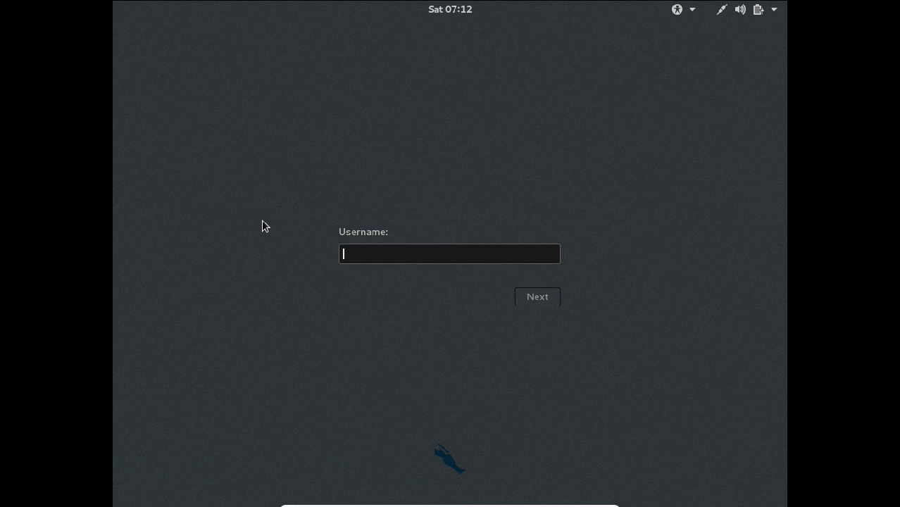
Step: Log in to Kali as root with the account password
text(root)
key(Return)
key(Return)
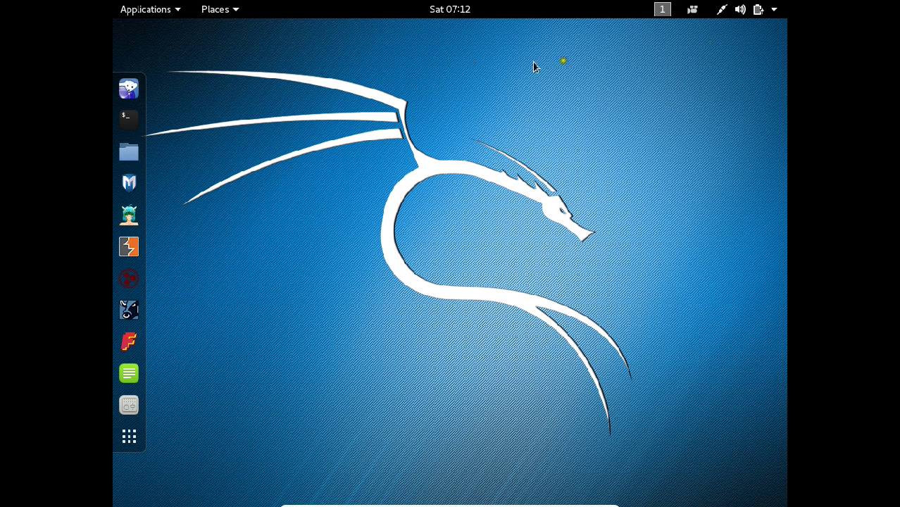
Step: Restart Kali from the top-right system menu's power options
click(774, 10)
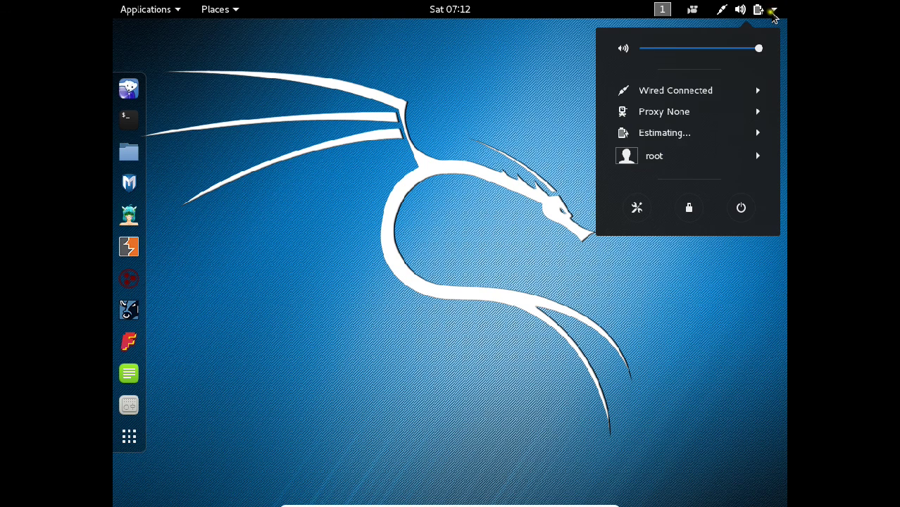
click(740, 214)
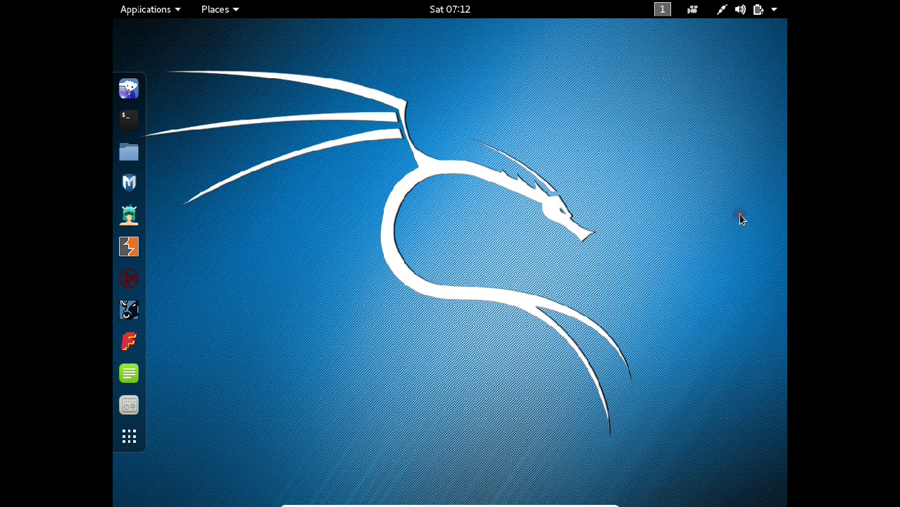
click(464, 304)
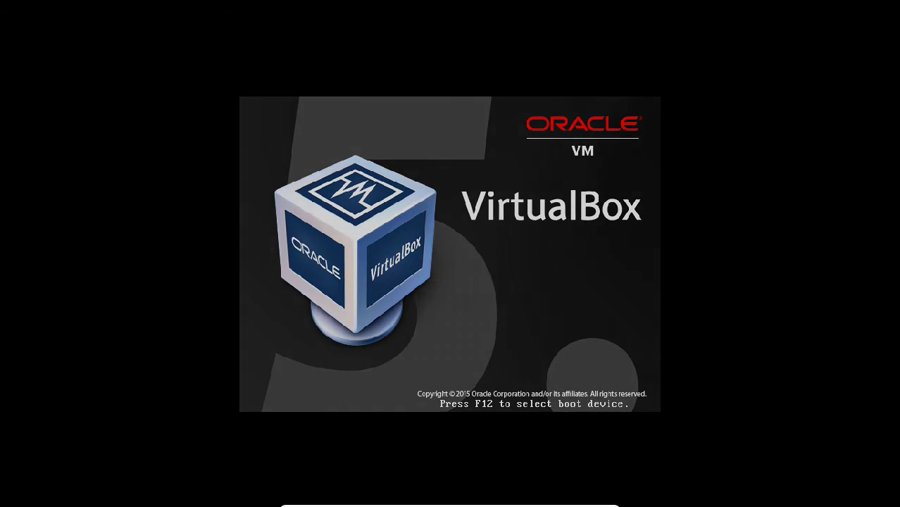
Step: Start the Windows 7 (loader) entry from GRUB and restore the VM to a window
key(Down)
key(Down)
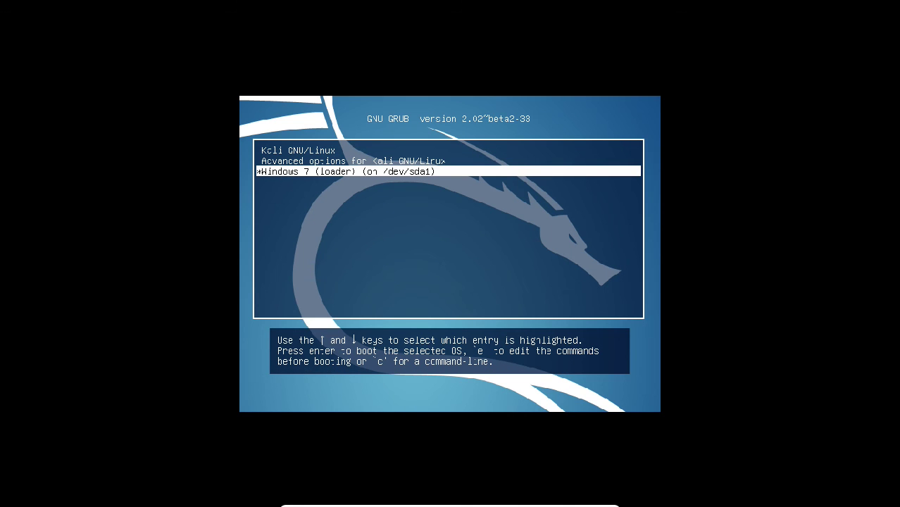
key(Return)
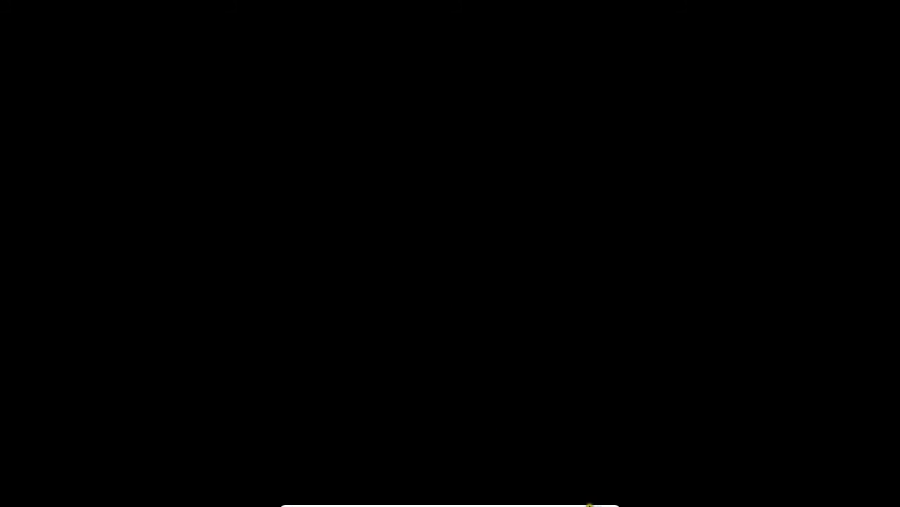
click(592, 500)
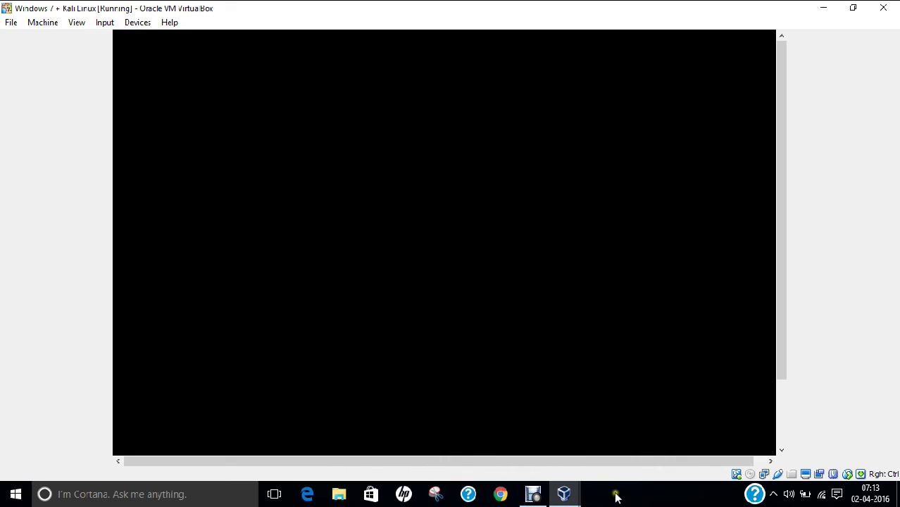